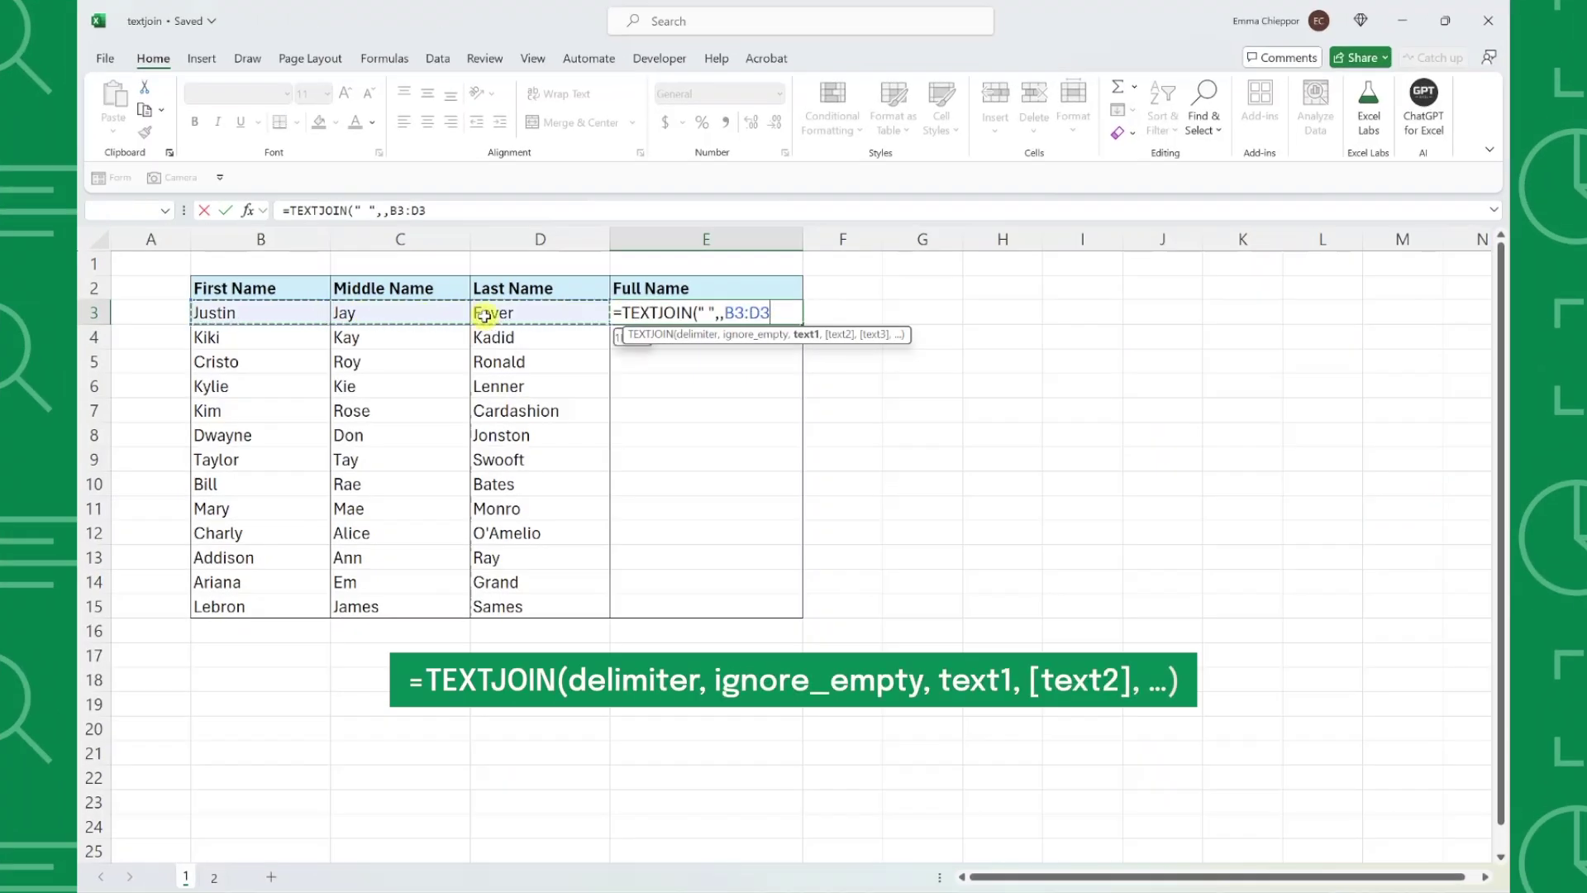
Step: Fill the full-name formula down to row 15, then join e-mails B8:B20 with semicolons
key("ctrl+Return")
double_click(802, 324)
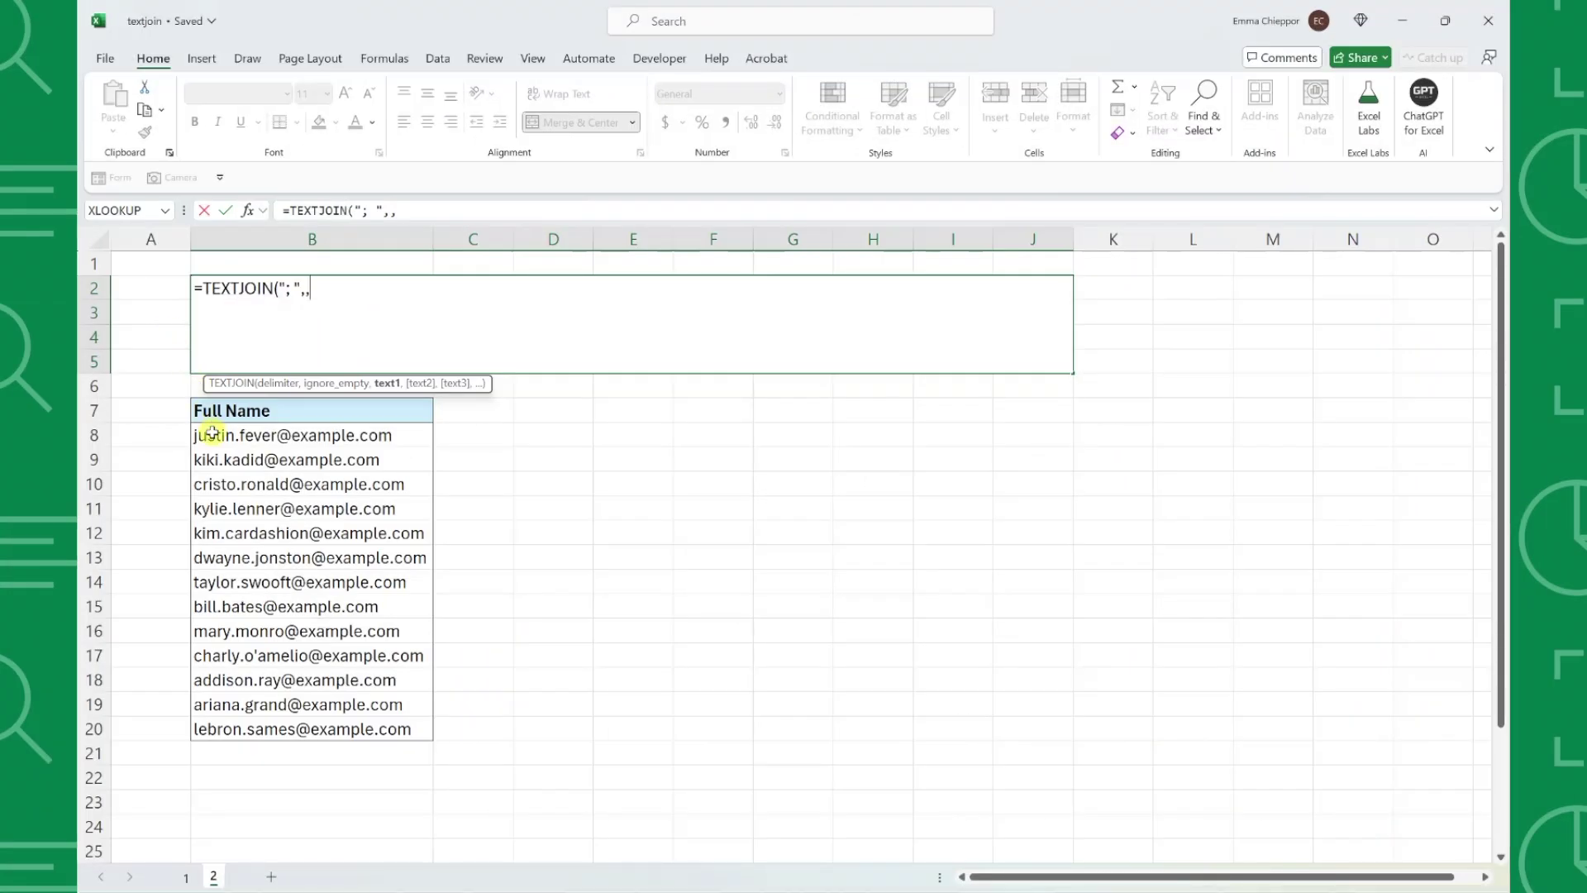
left_click_drag(212, 432, 255, 726)
key("ctrl+Return")
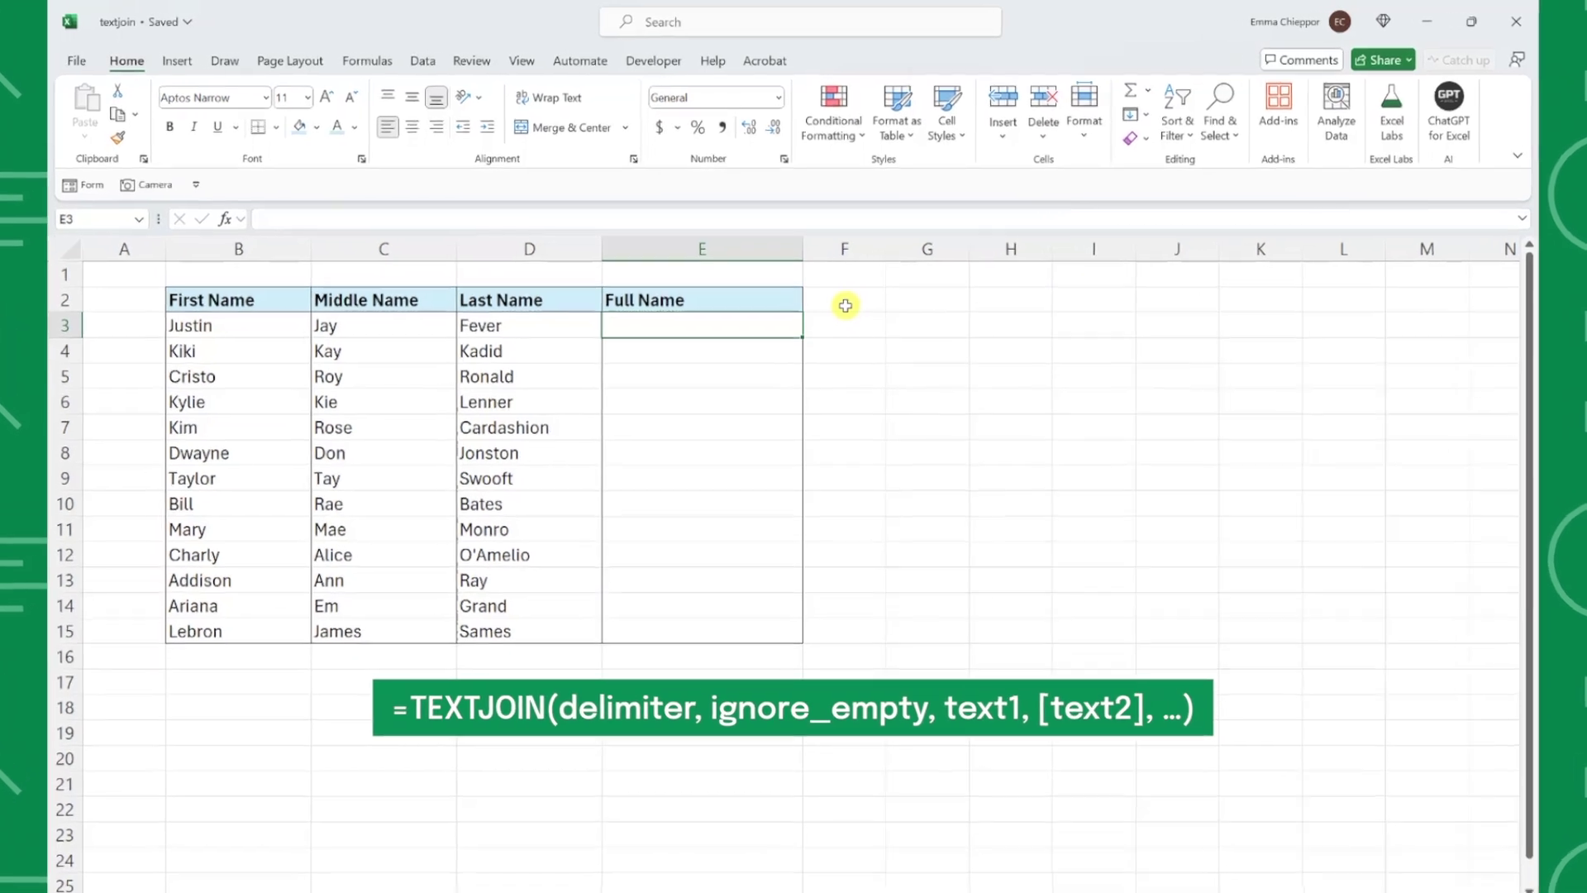
Step: Enter =TEXTJOIN(" ",,B3:D3) in E3 to show the first row's full name
type("=textj")
key("Tab")
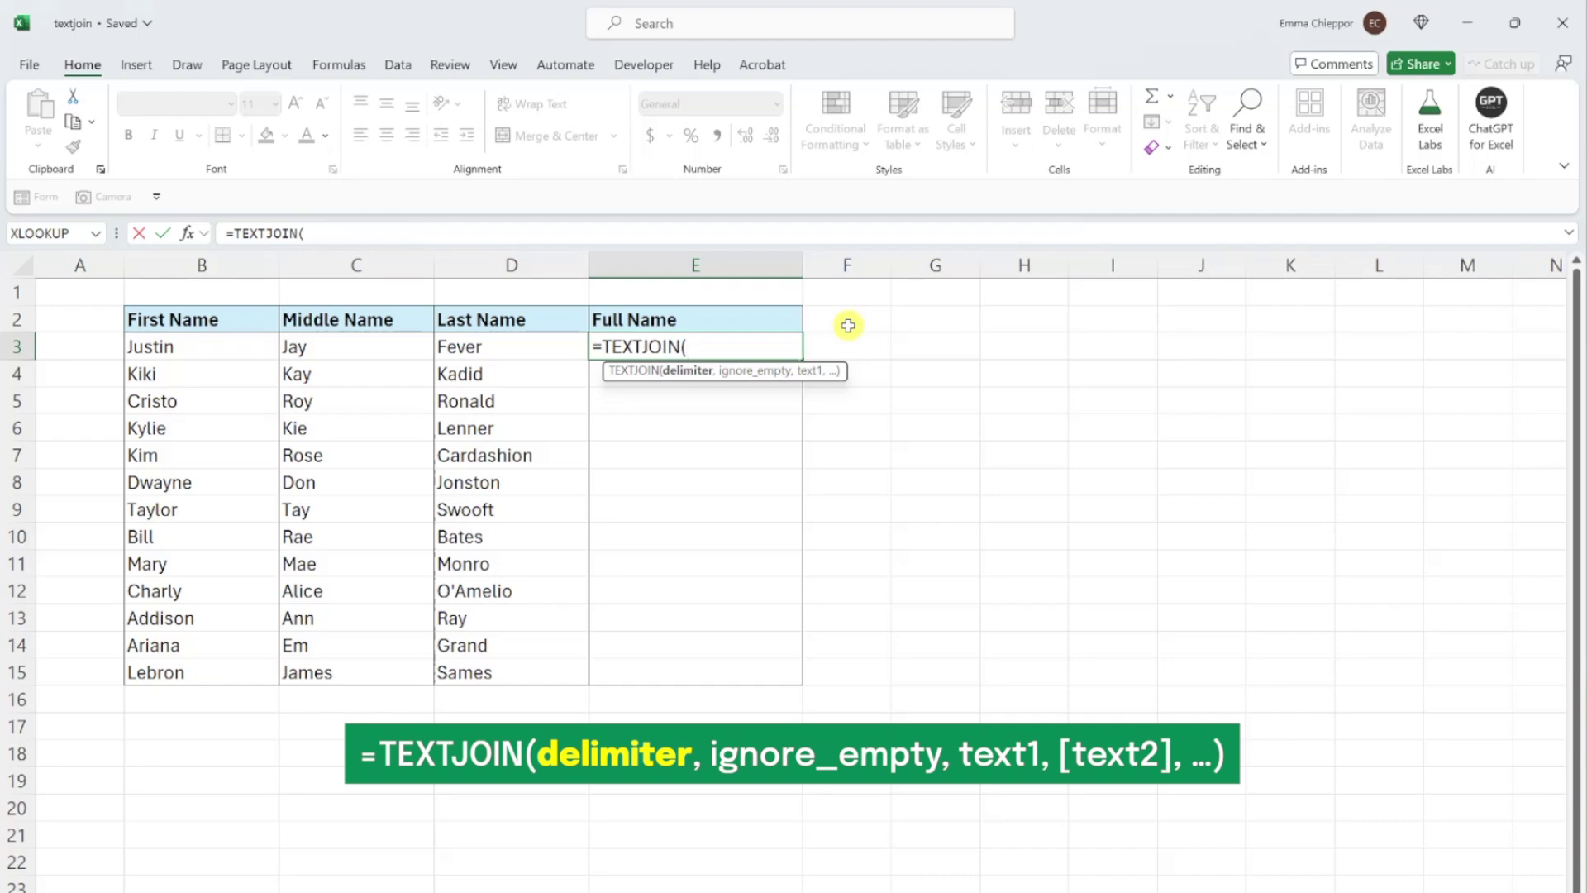
type("\" \",")
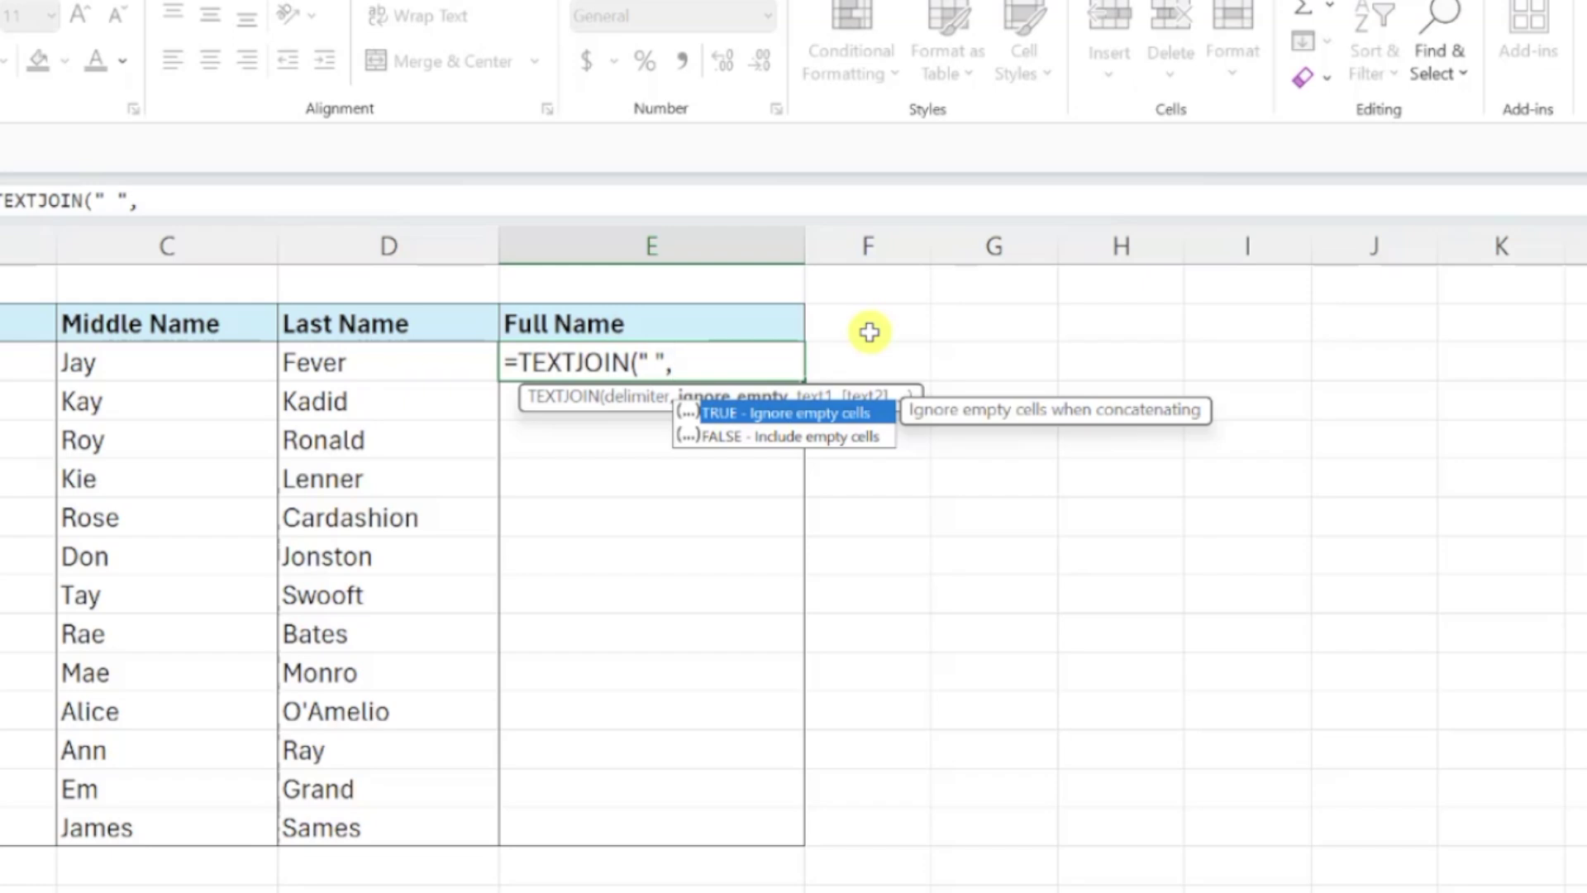
type(",")
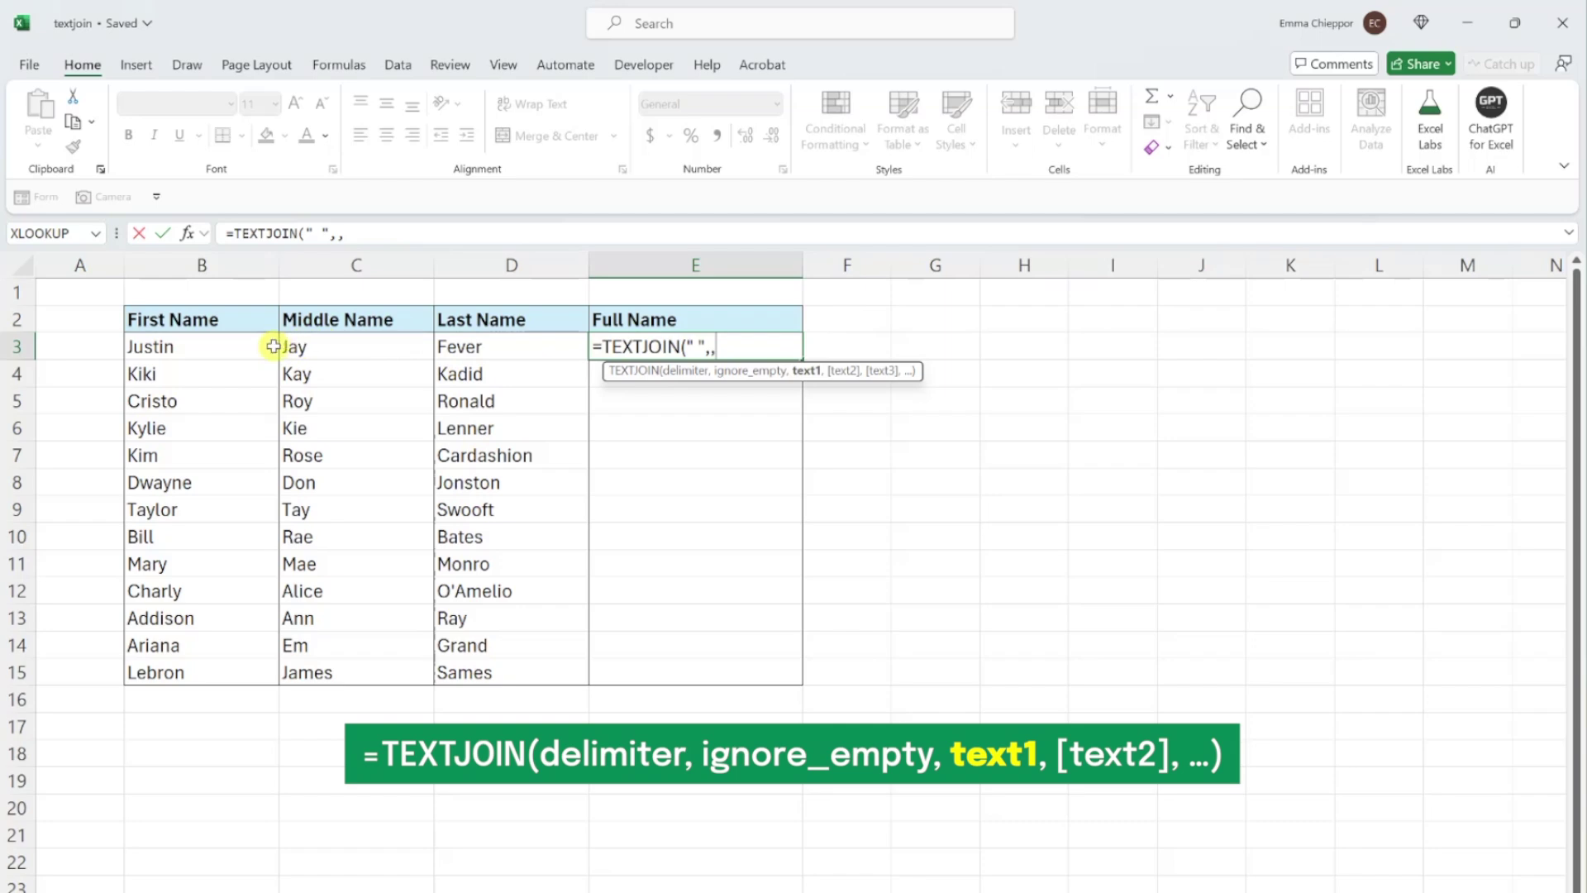
left_click_drag(223, 346, 447, 348)
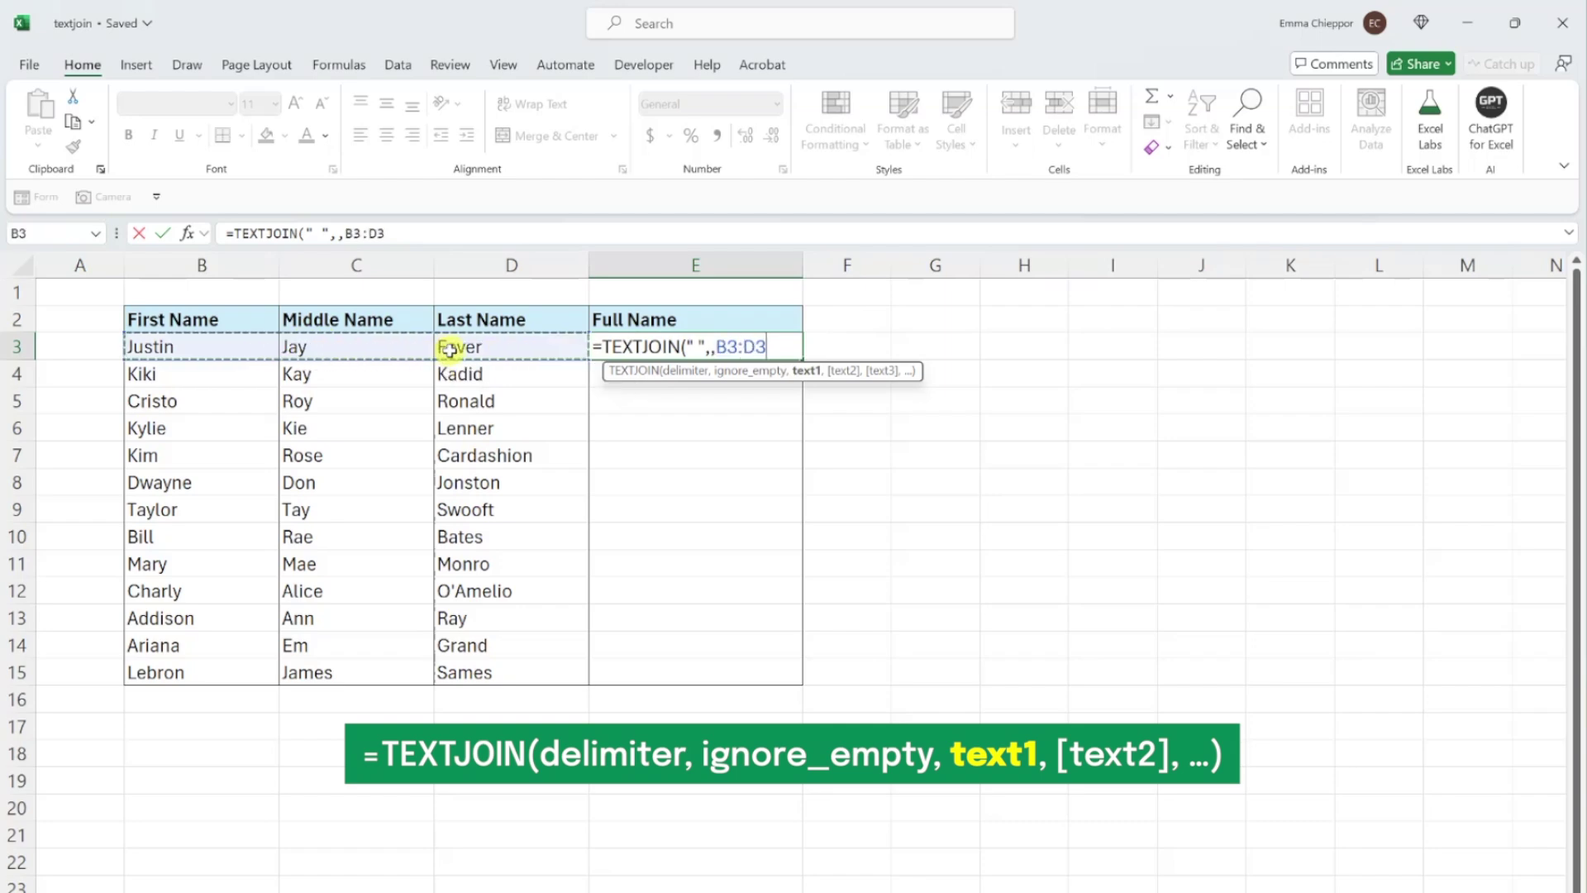
type(")")
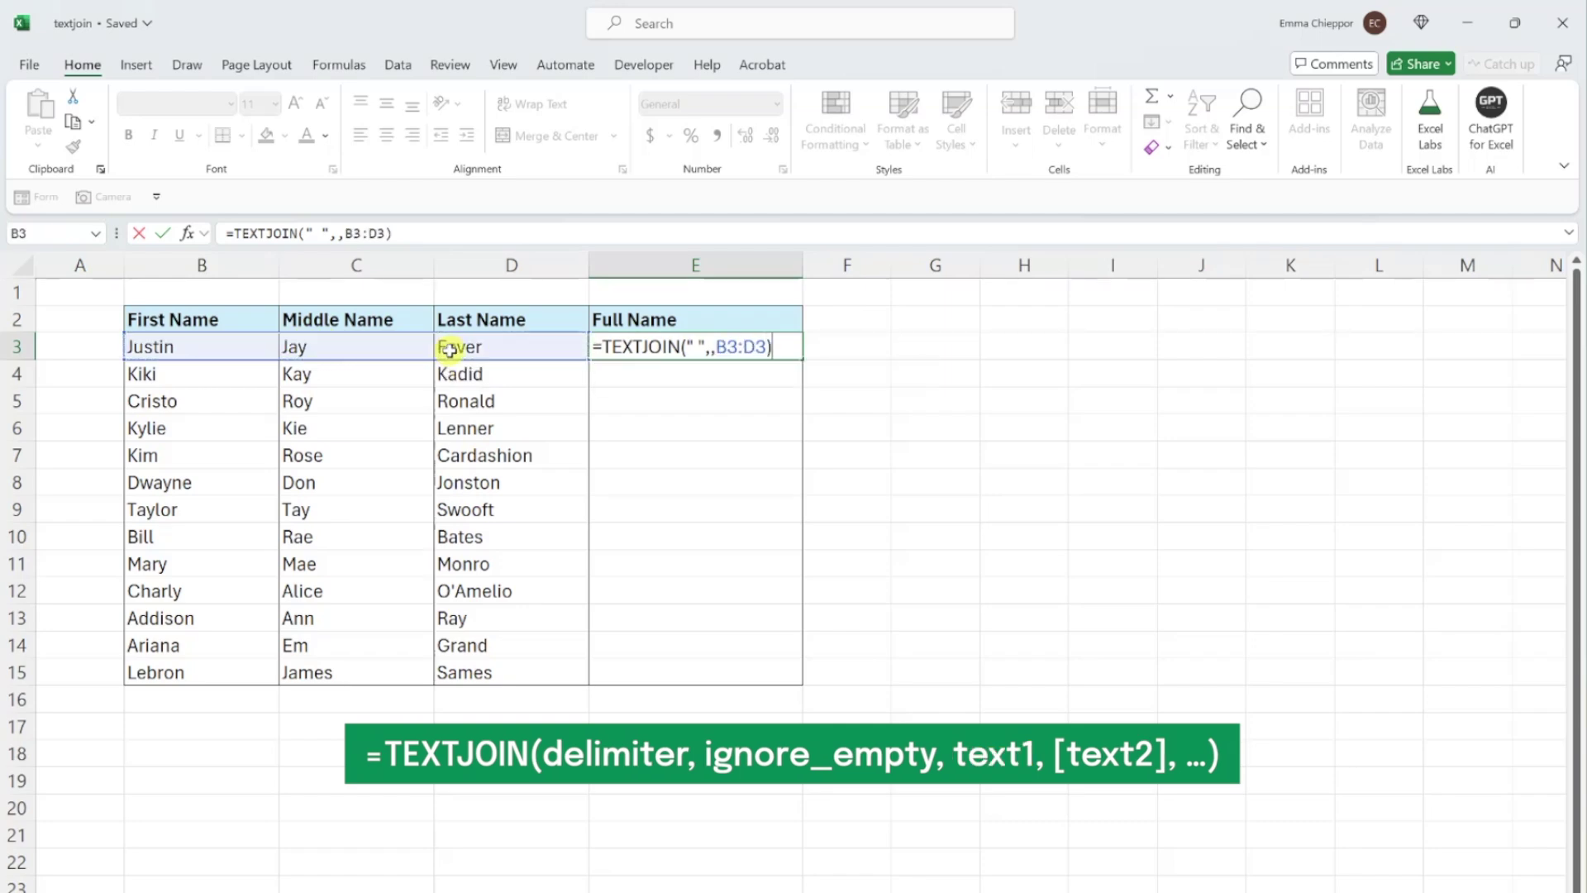
key("Return")
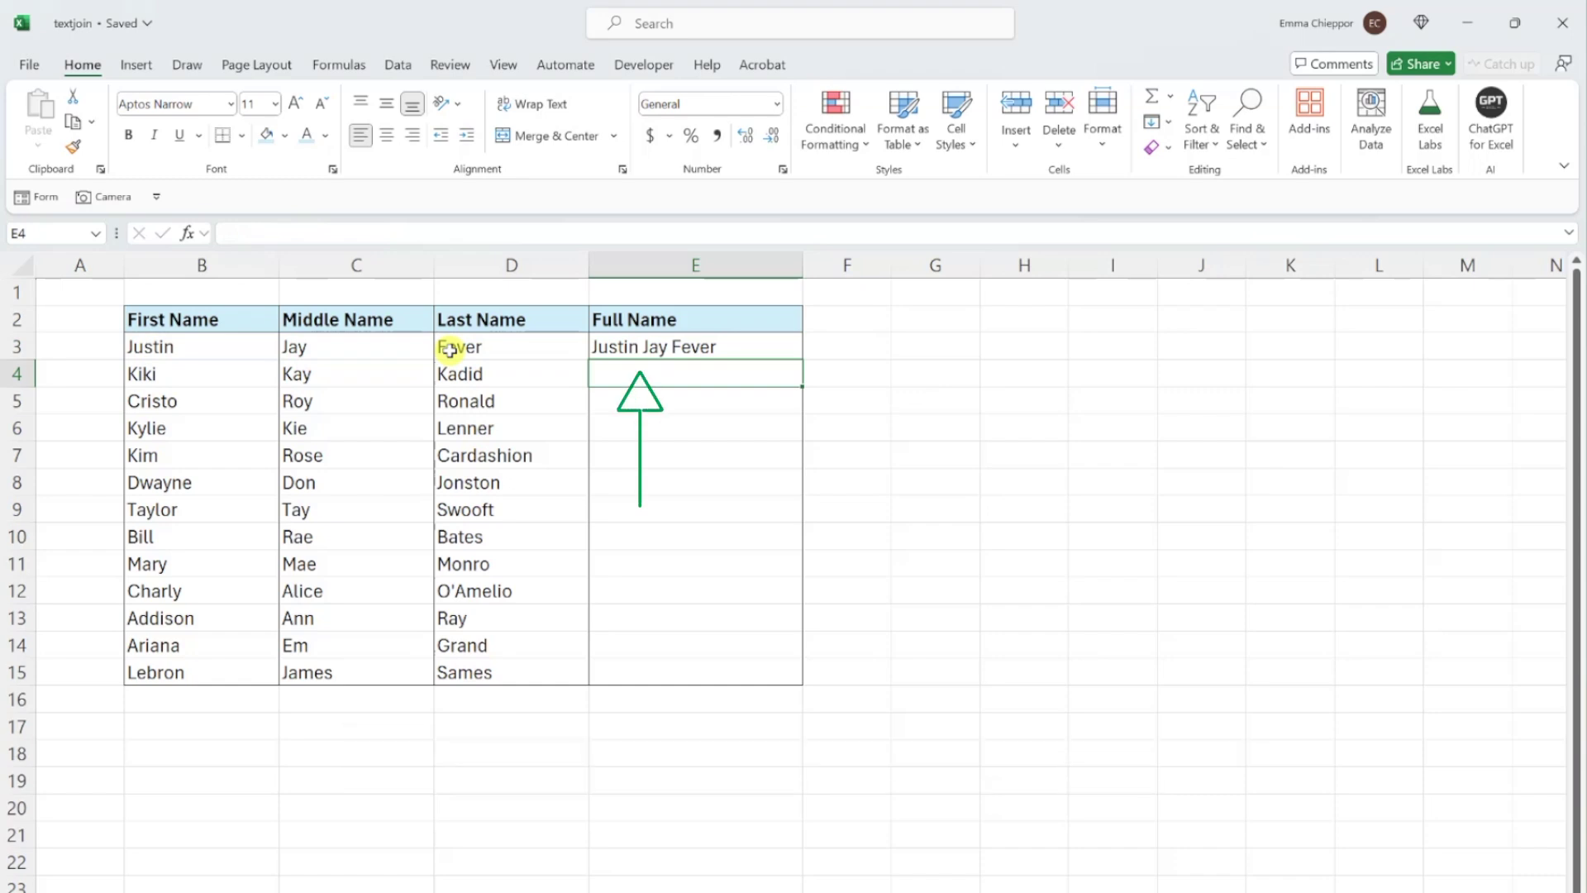
Step: Select E3 and fill its TEXTJOIN formula down to row 15
key("Up")
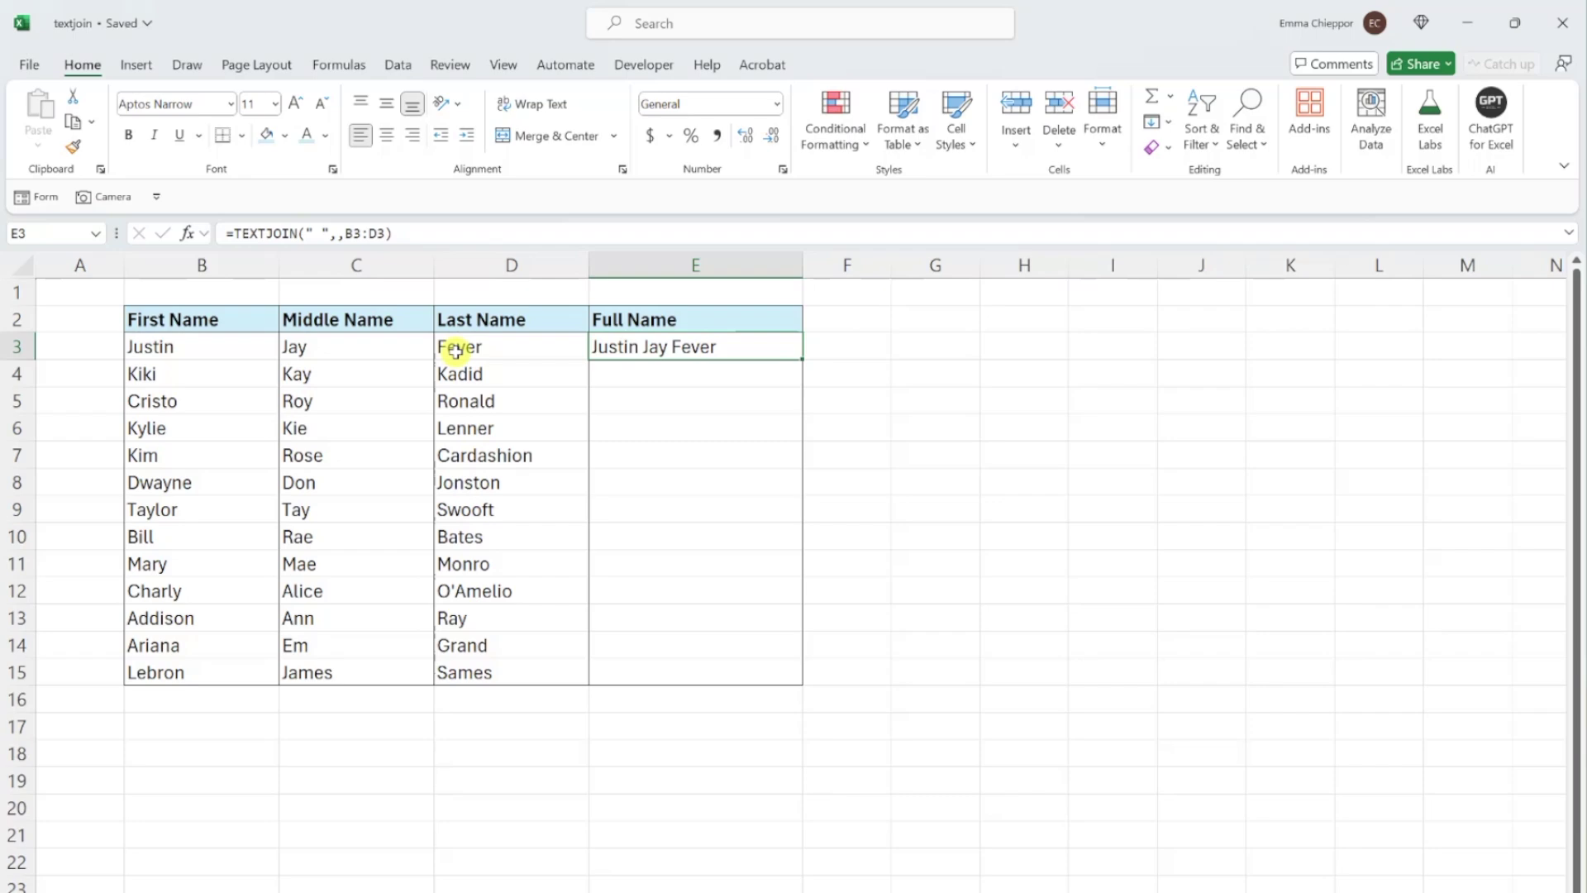
double_click(799, 357)
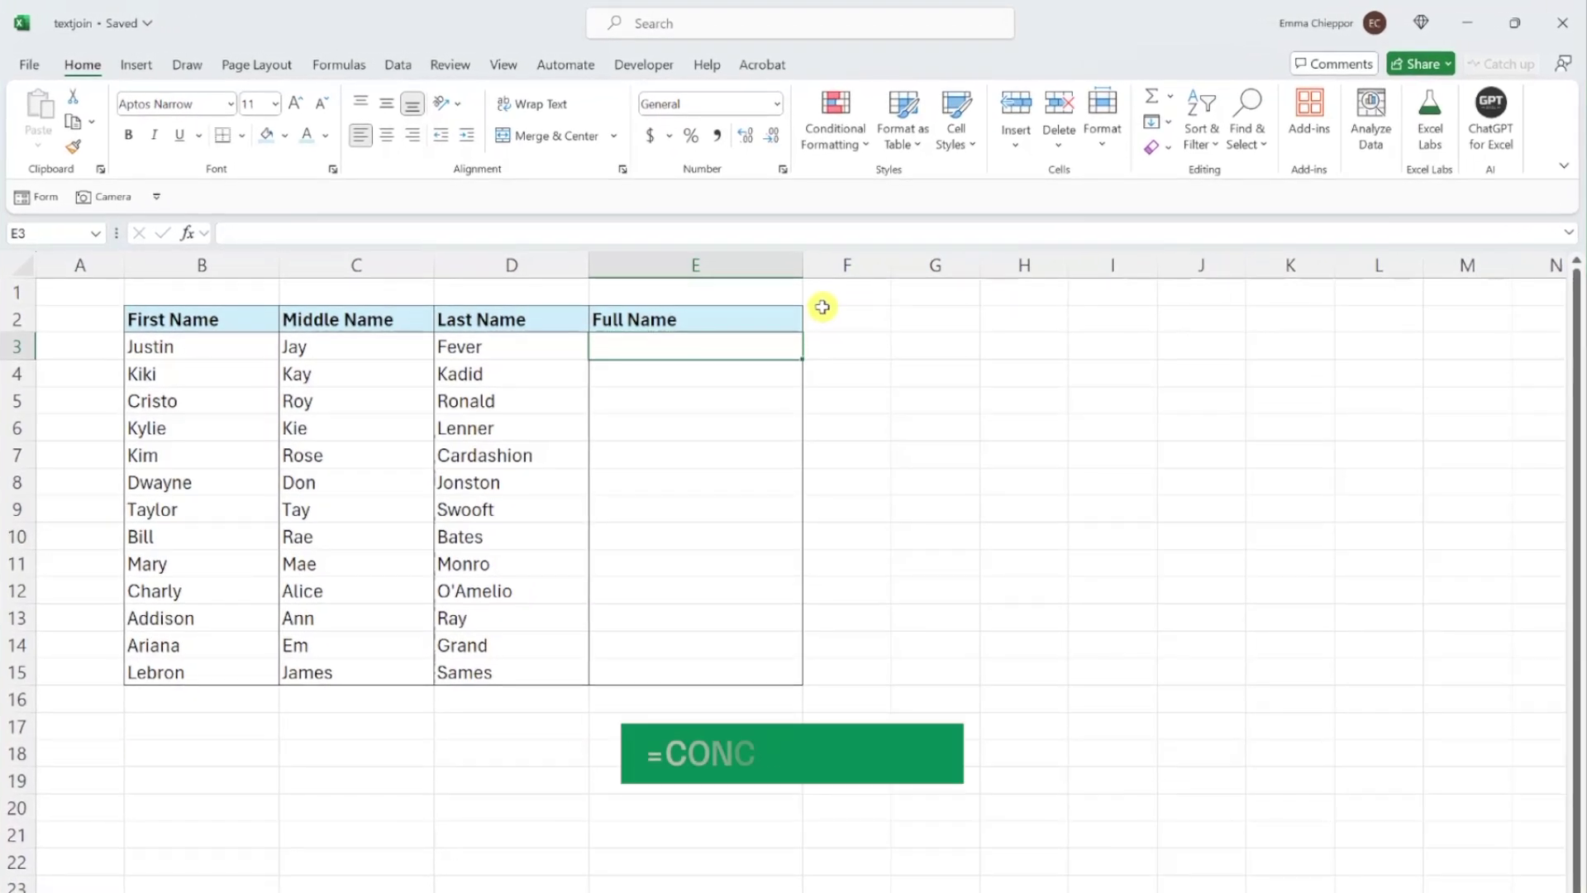
Step: Start a comparison formula =CONCAT(B3," ",C3,... in E3
type("=conc")
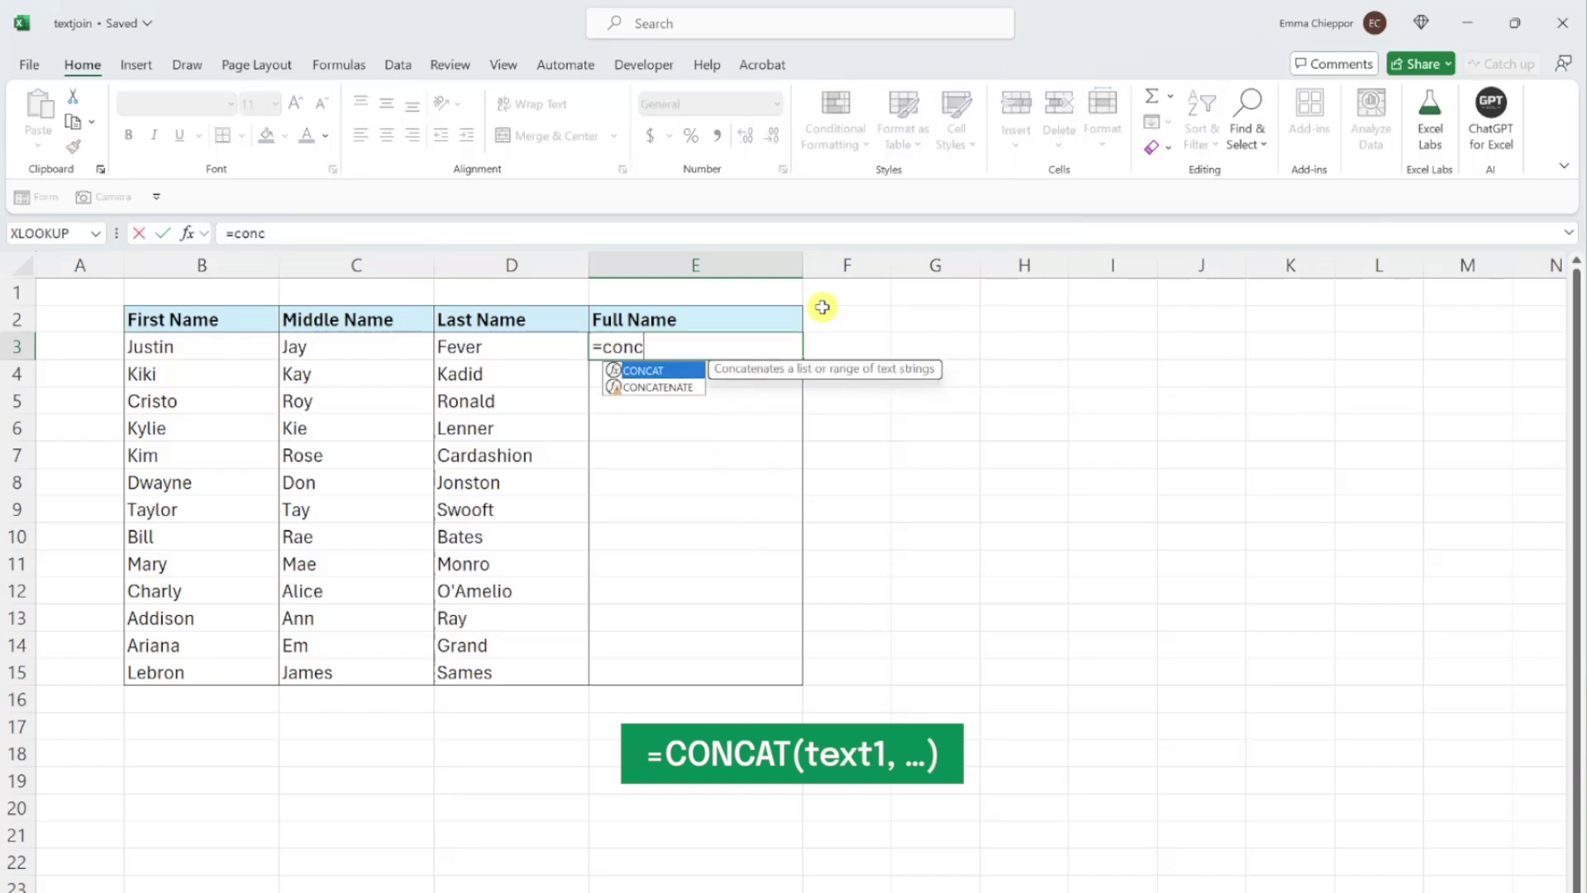
key("Tab")
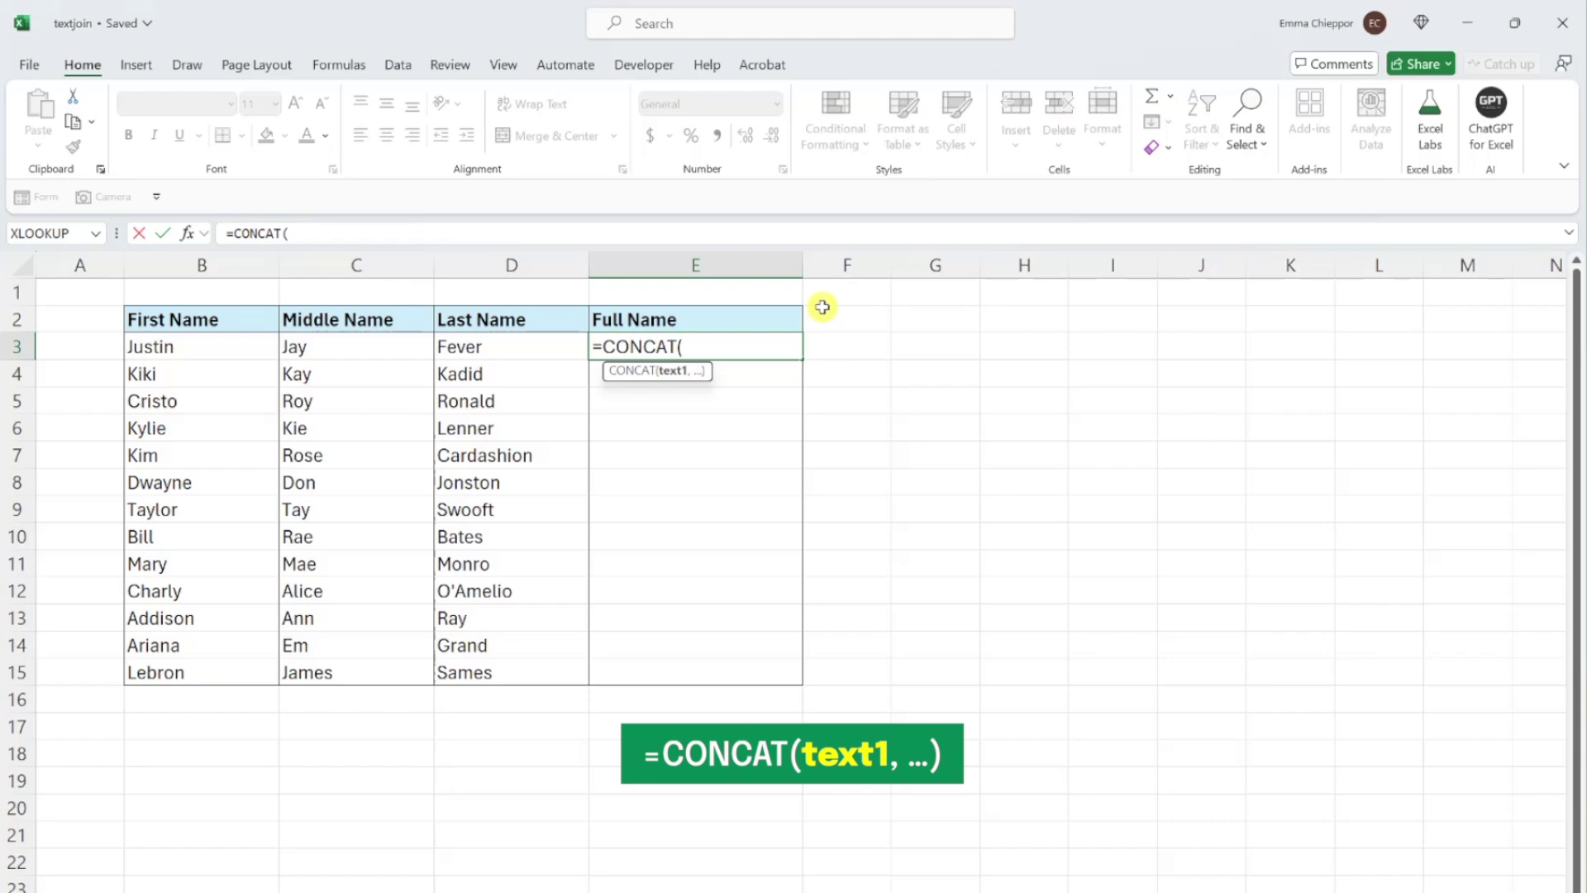
left_click(258, 343)
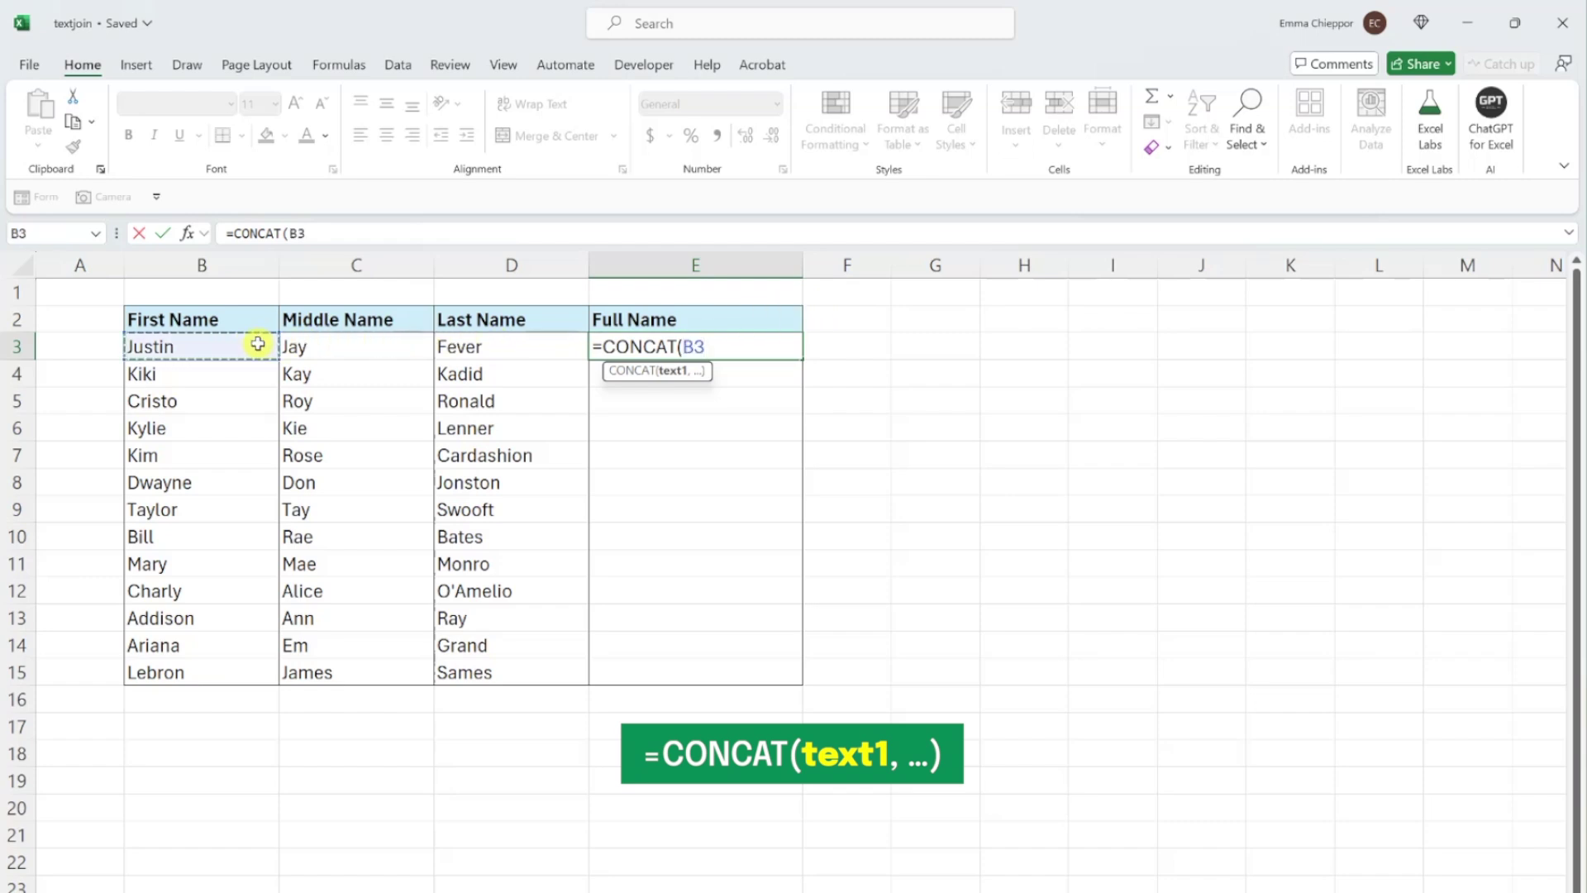
type(",")
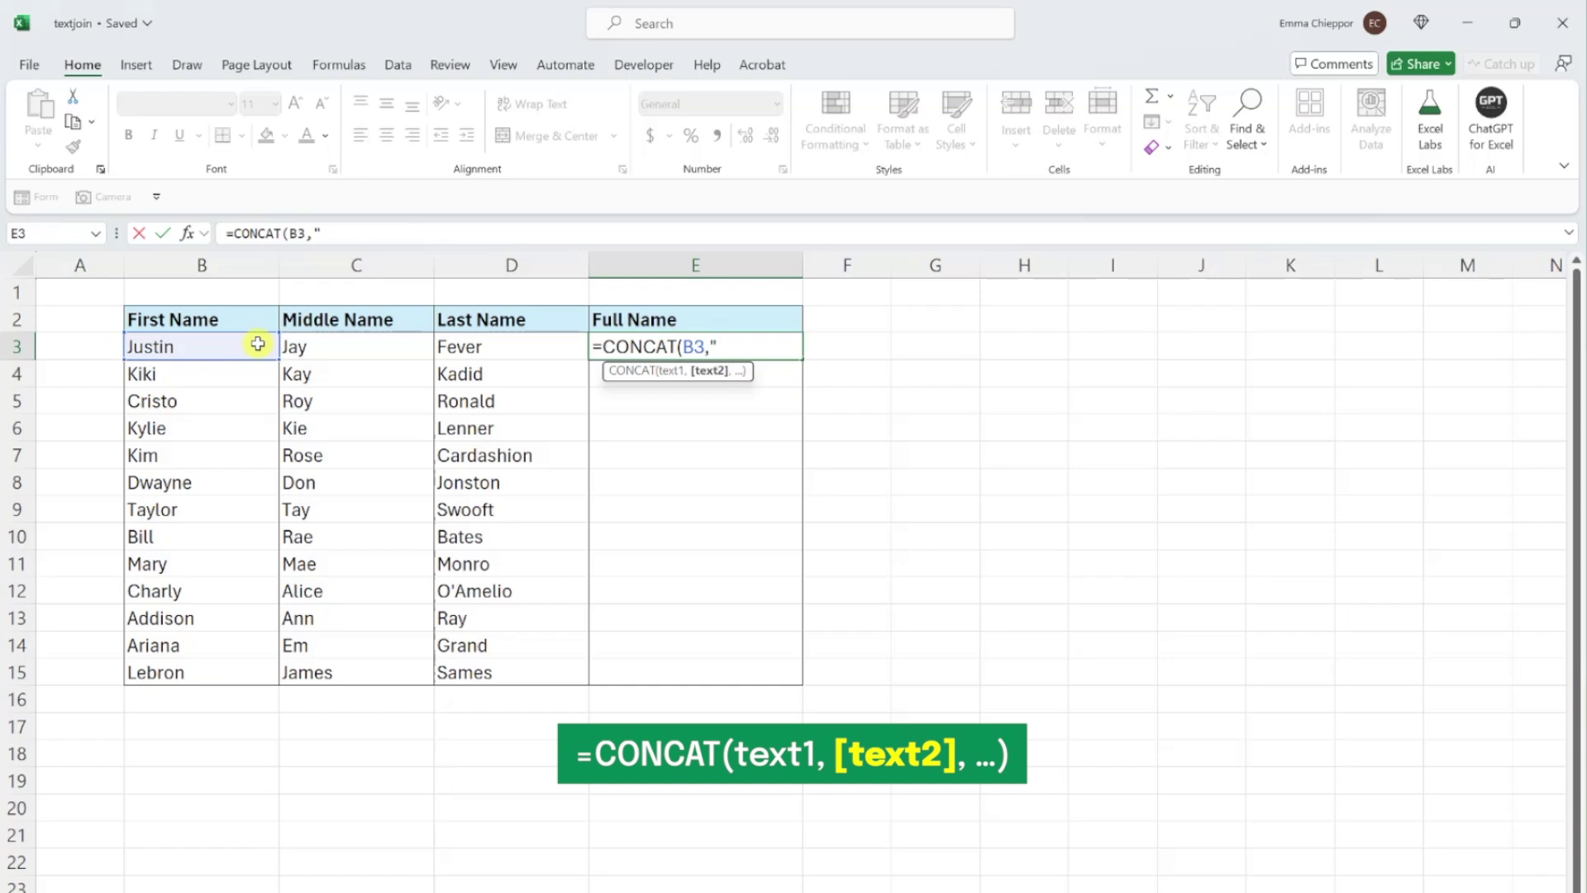
type("\" \",")
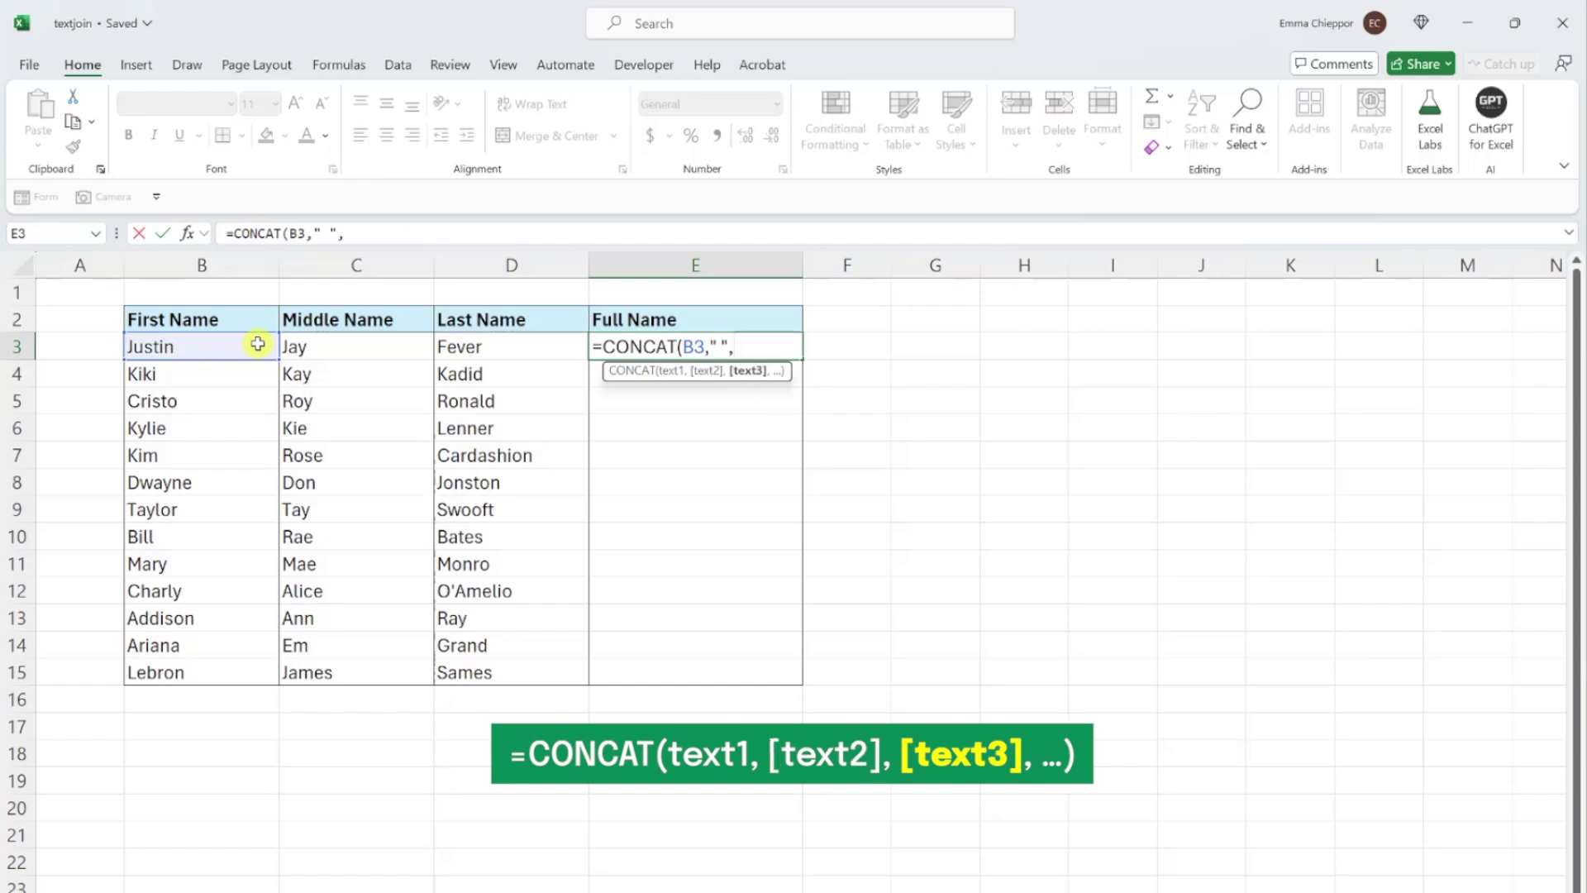
left_click(305, 349)
type(",\"")
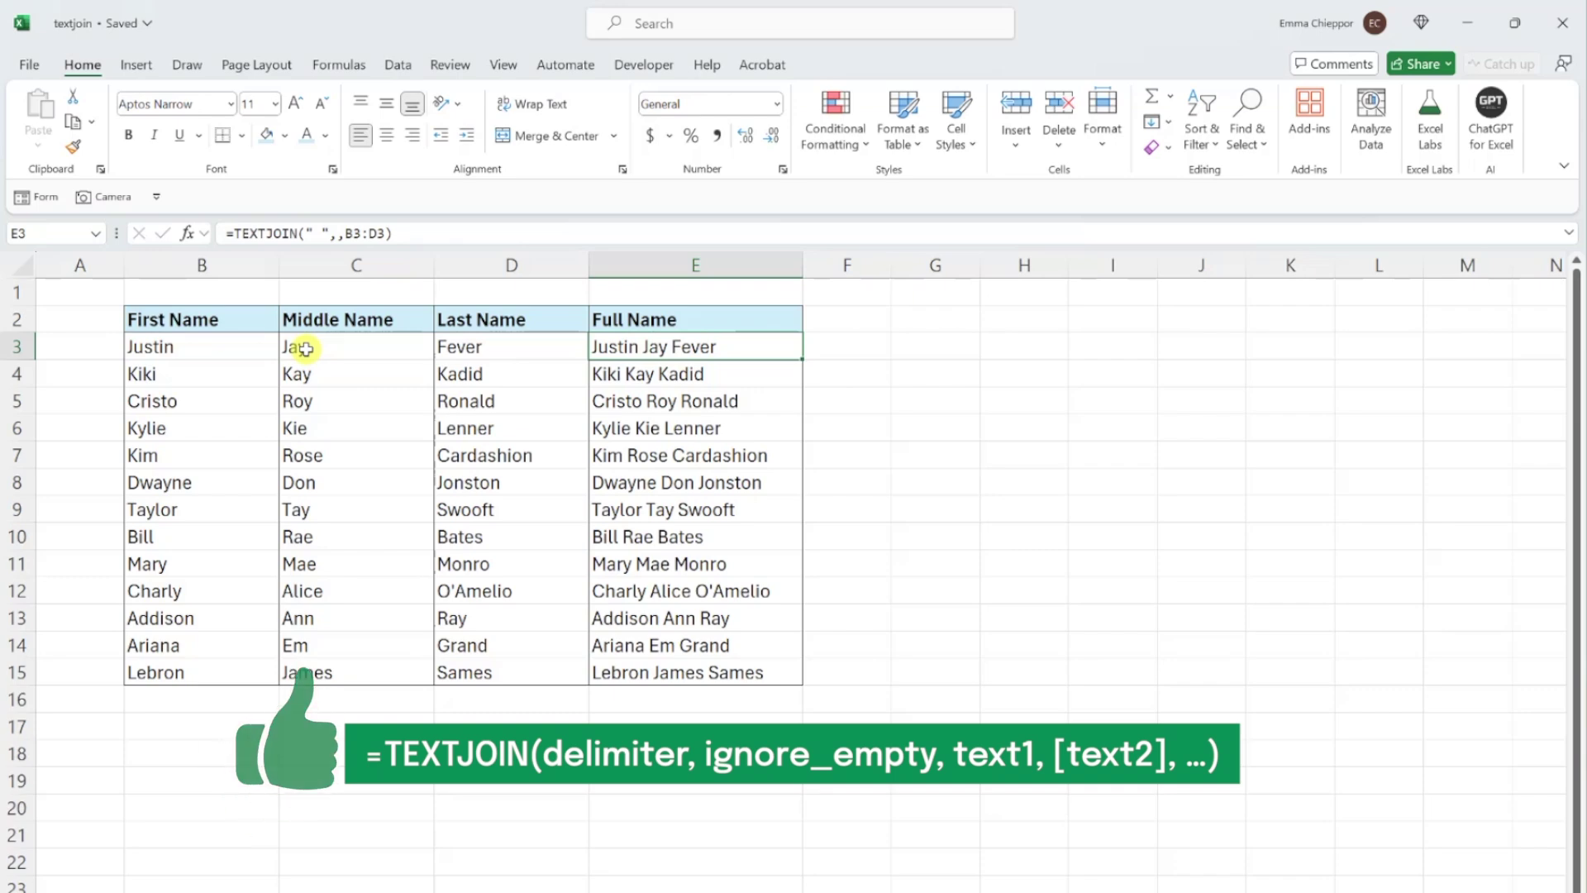
Step: Change E3 to =TEXTJOIN(,,B3:D3) with no delimiter and fill it down to E15
left_click(307, 233)
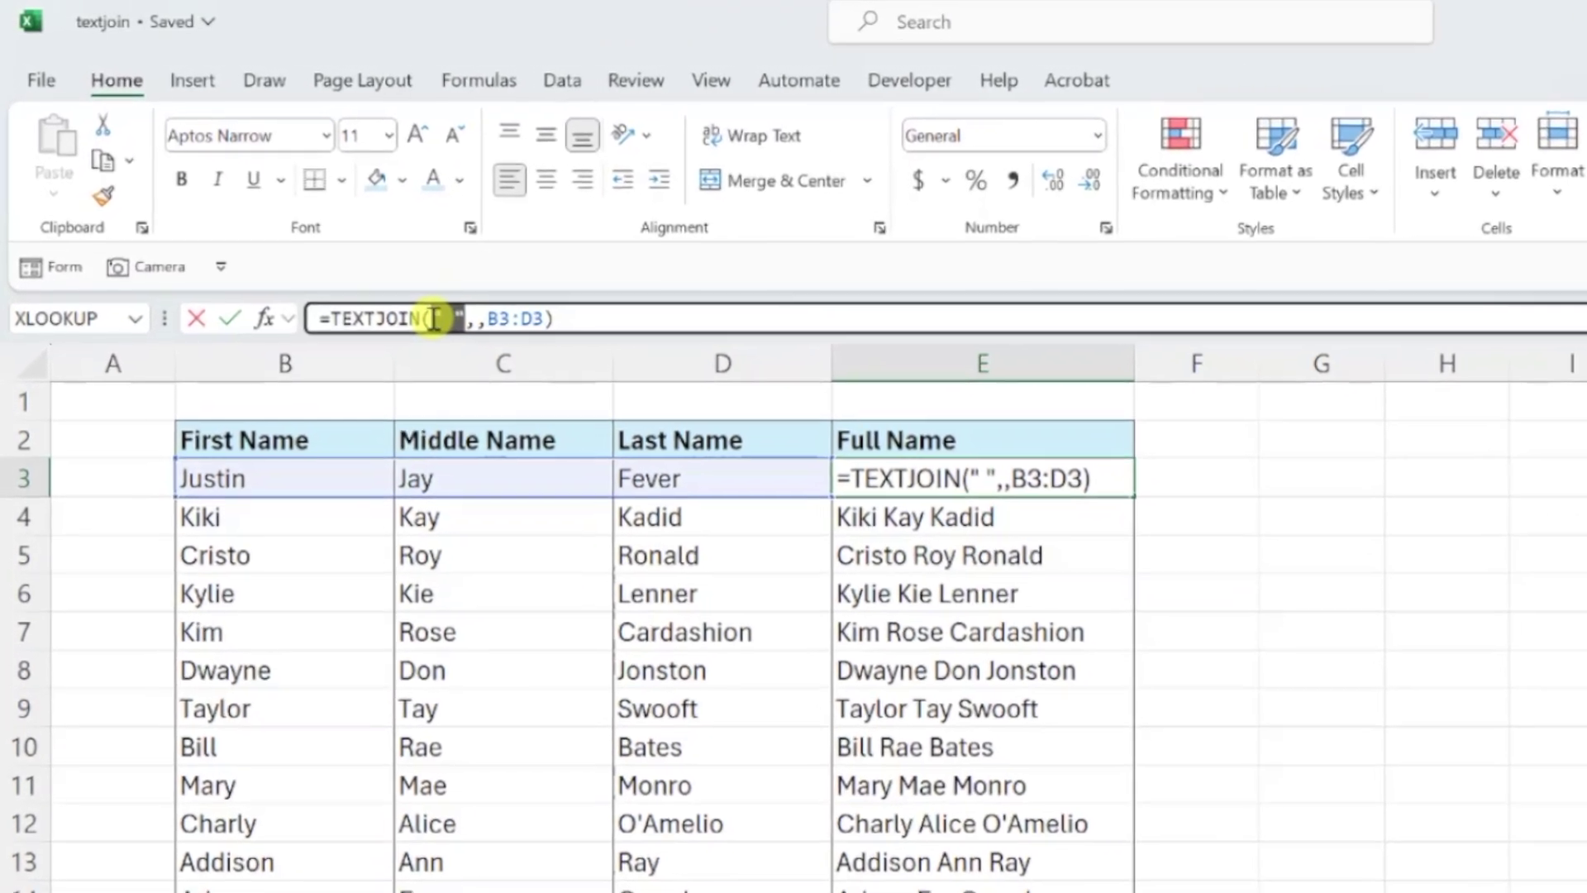
key("Delete")
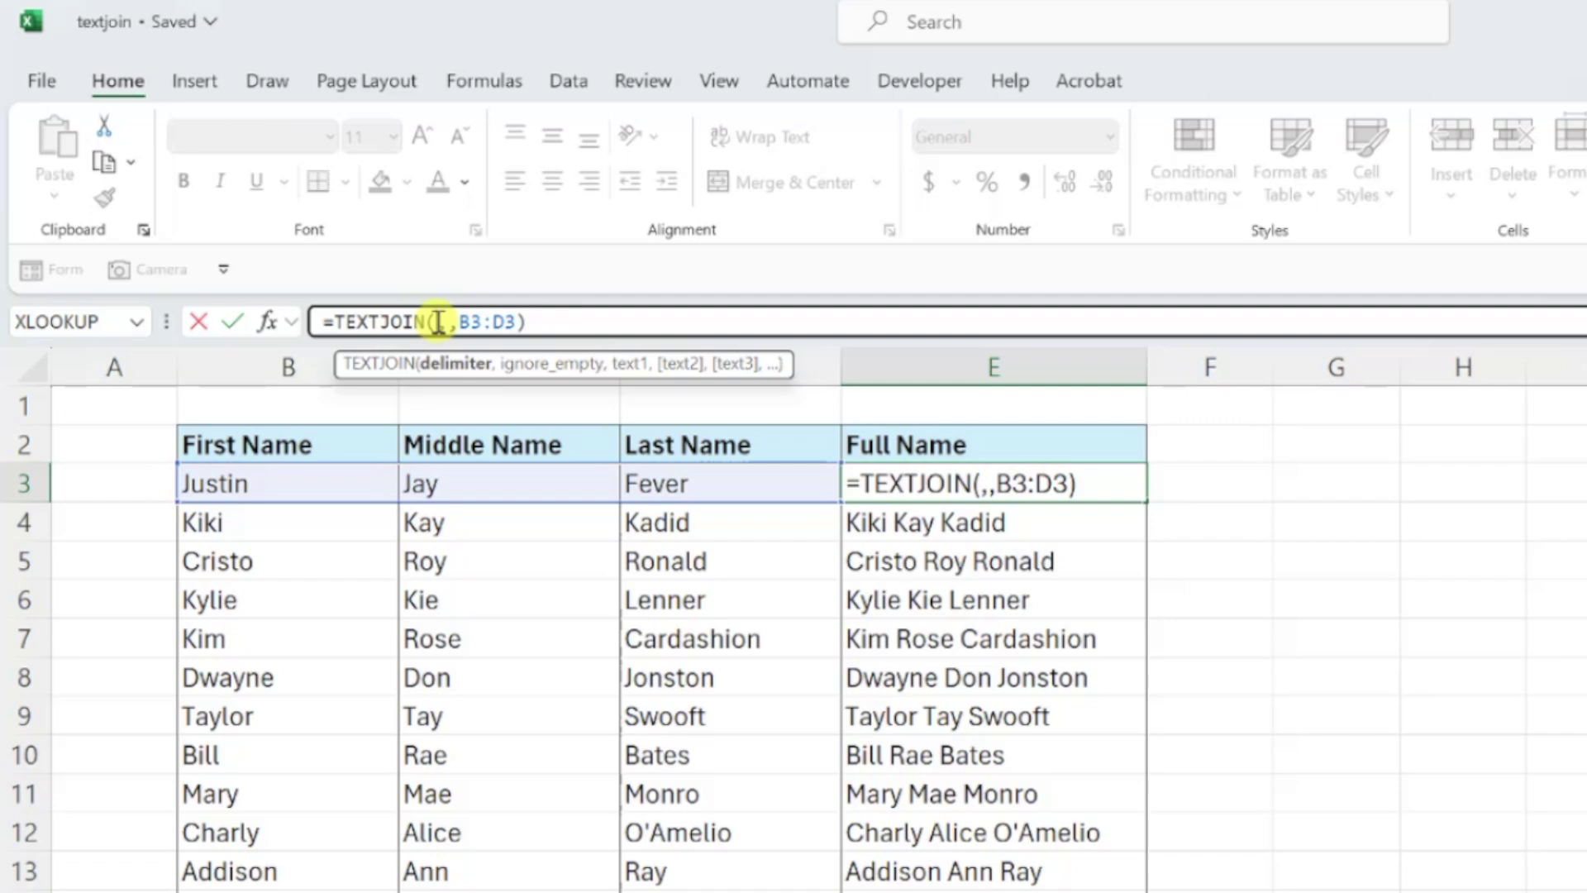
key("Return")
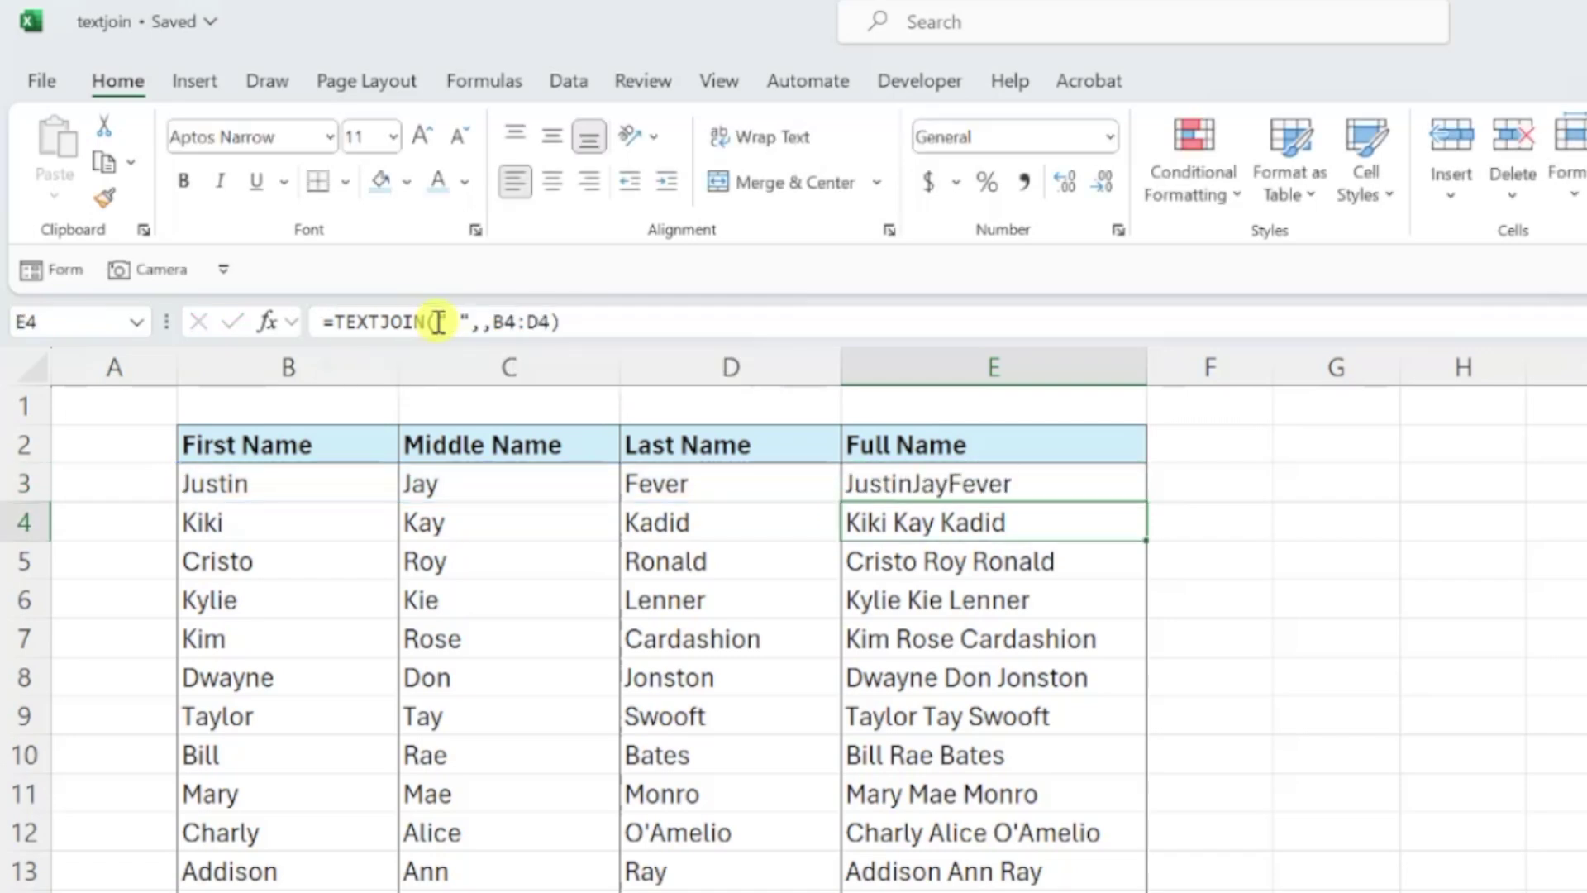
left_click(909, 467)
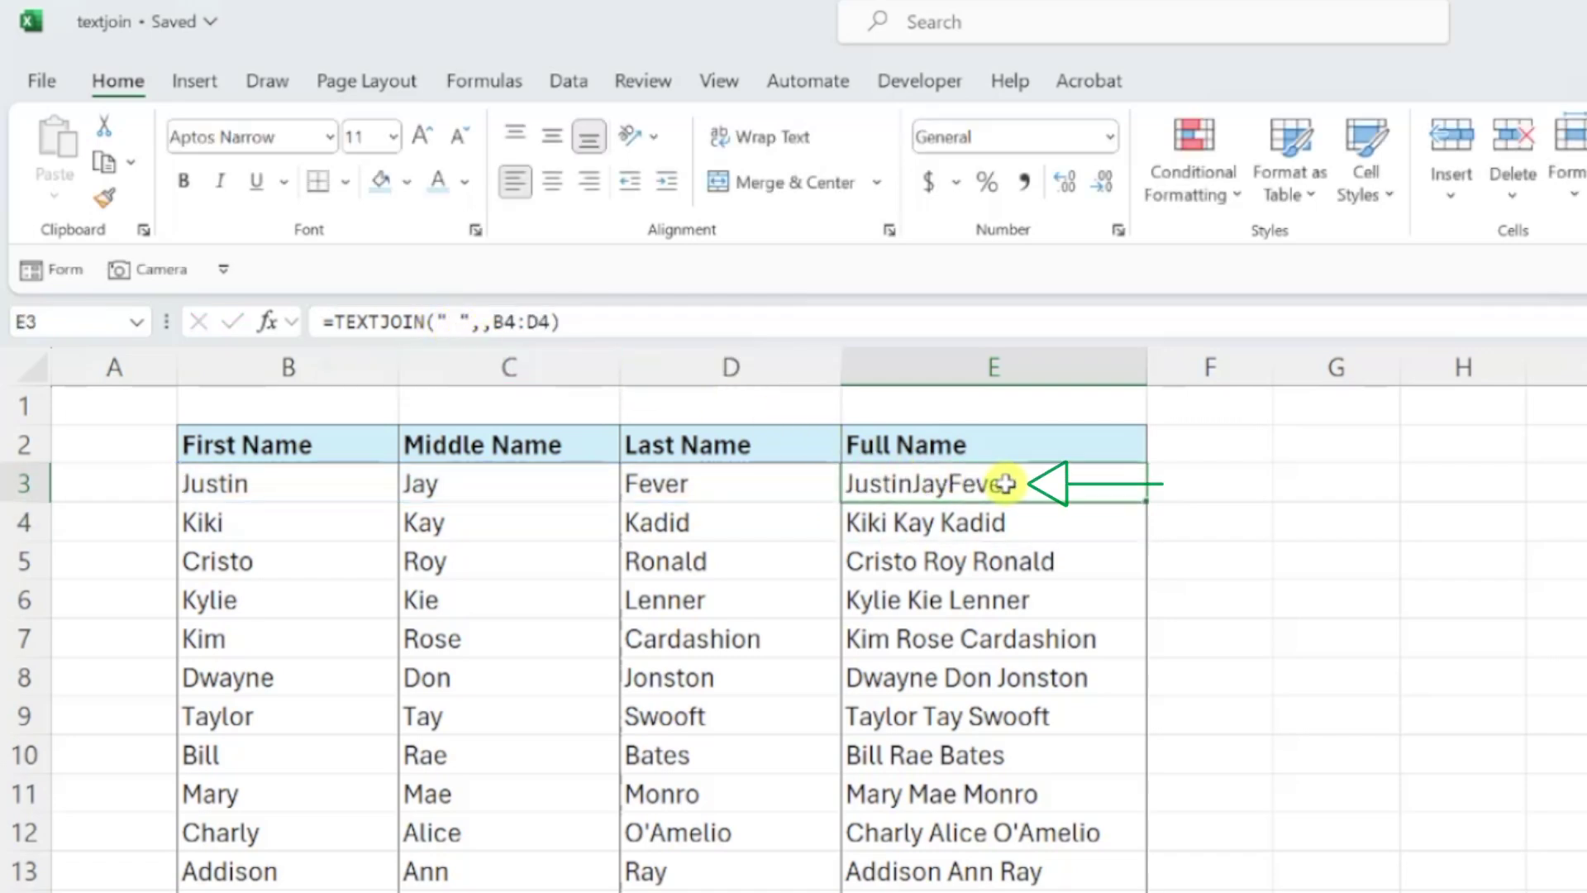
double_click(1146, 502)
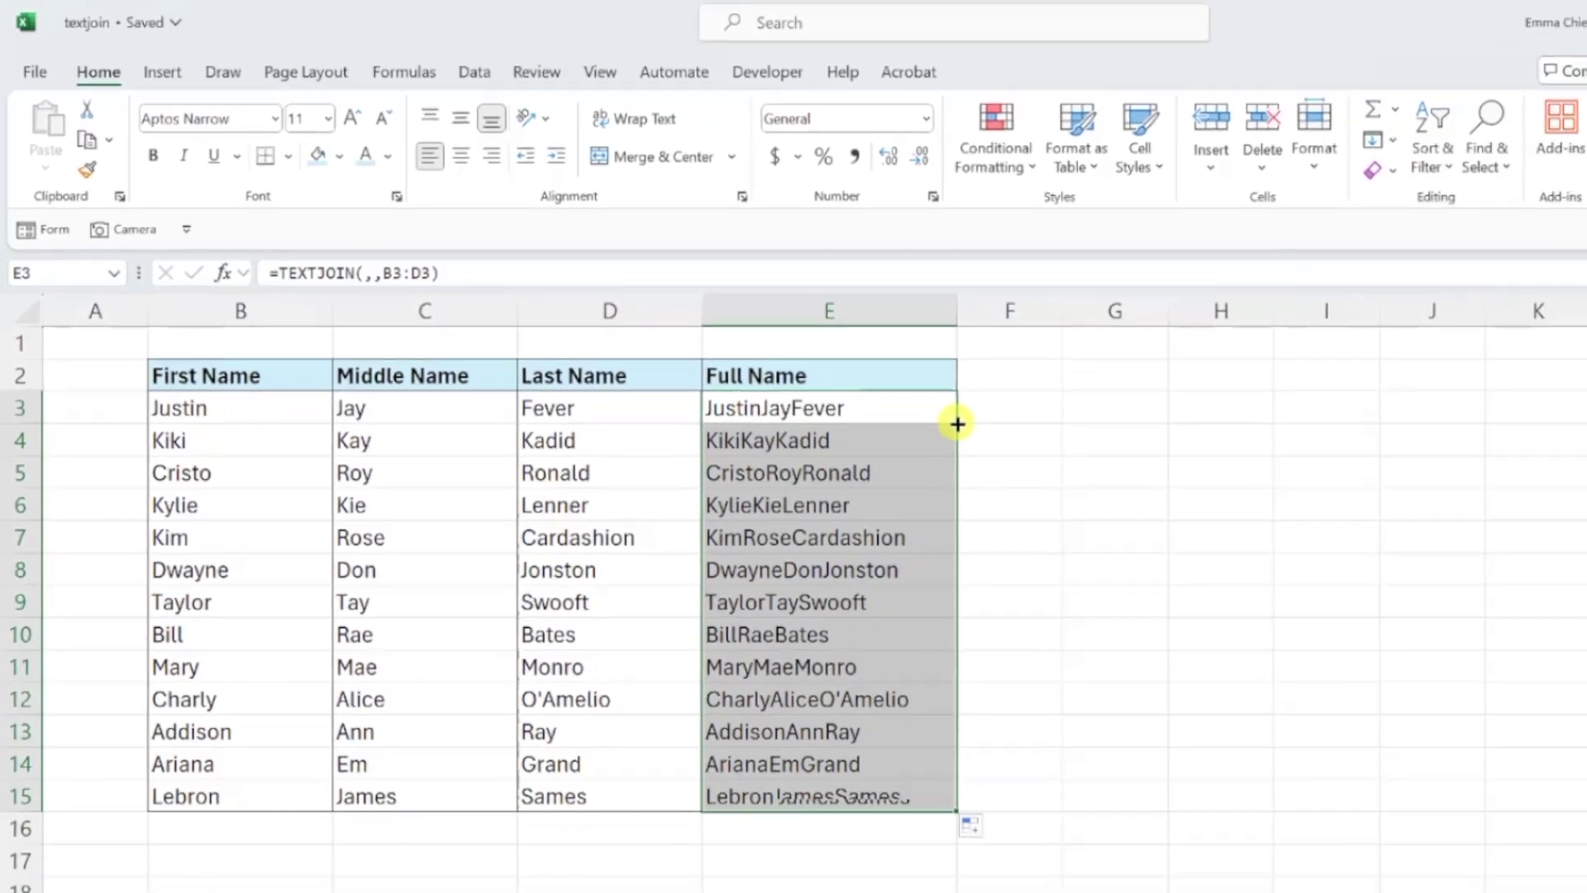
key("Up")
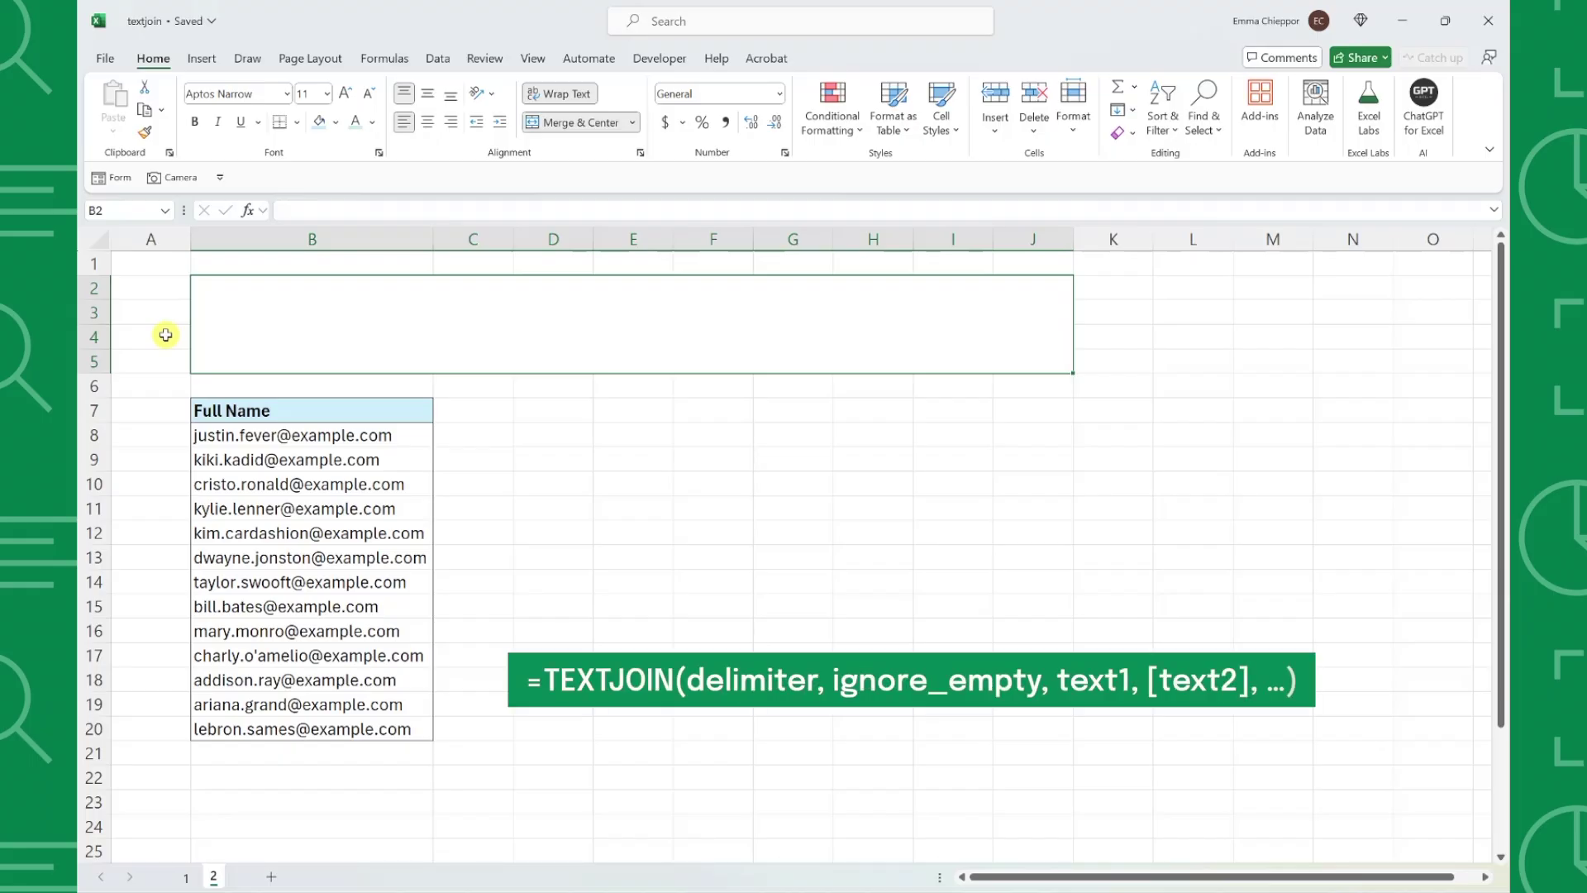
Step: Enter =TEXTJOIN("; ",,B8:B20) in merged cell B2 on sheet 2
type("=textj")
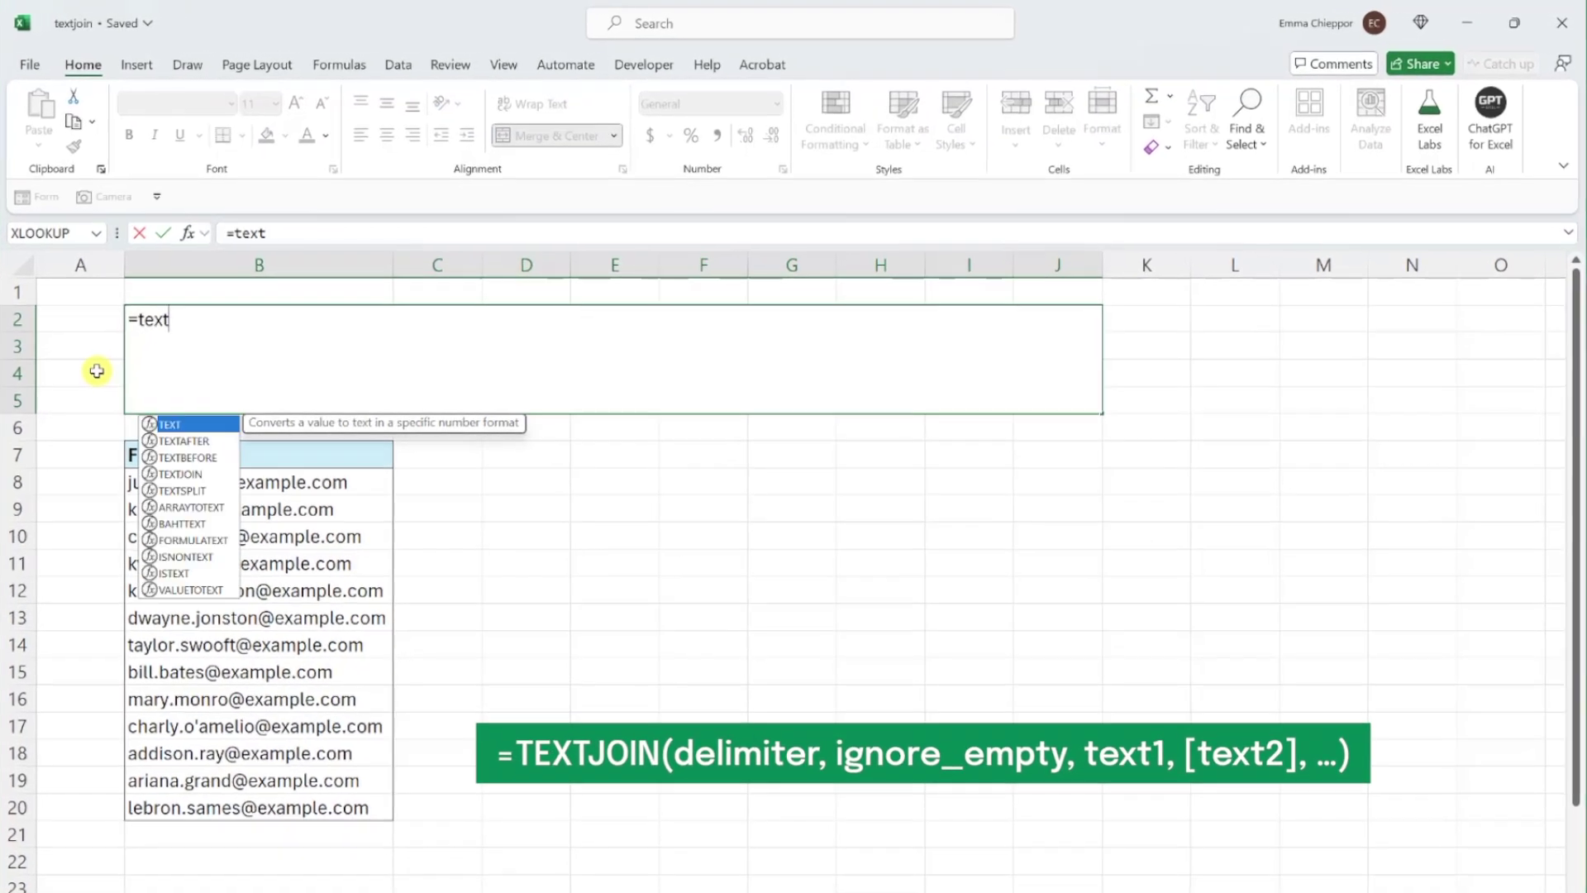
key("Tab")
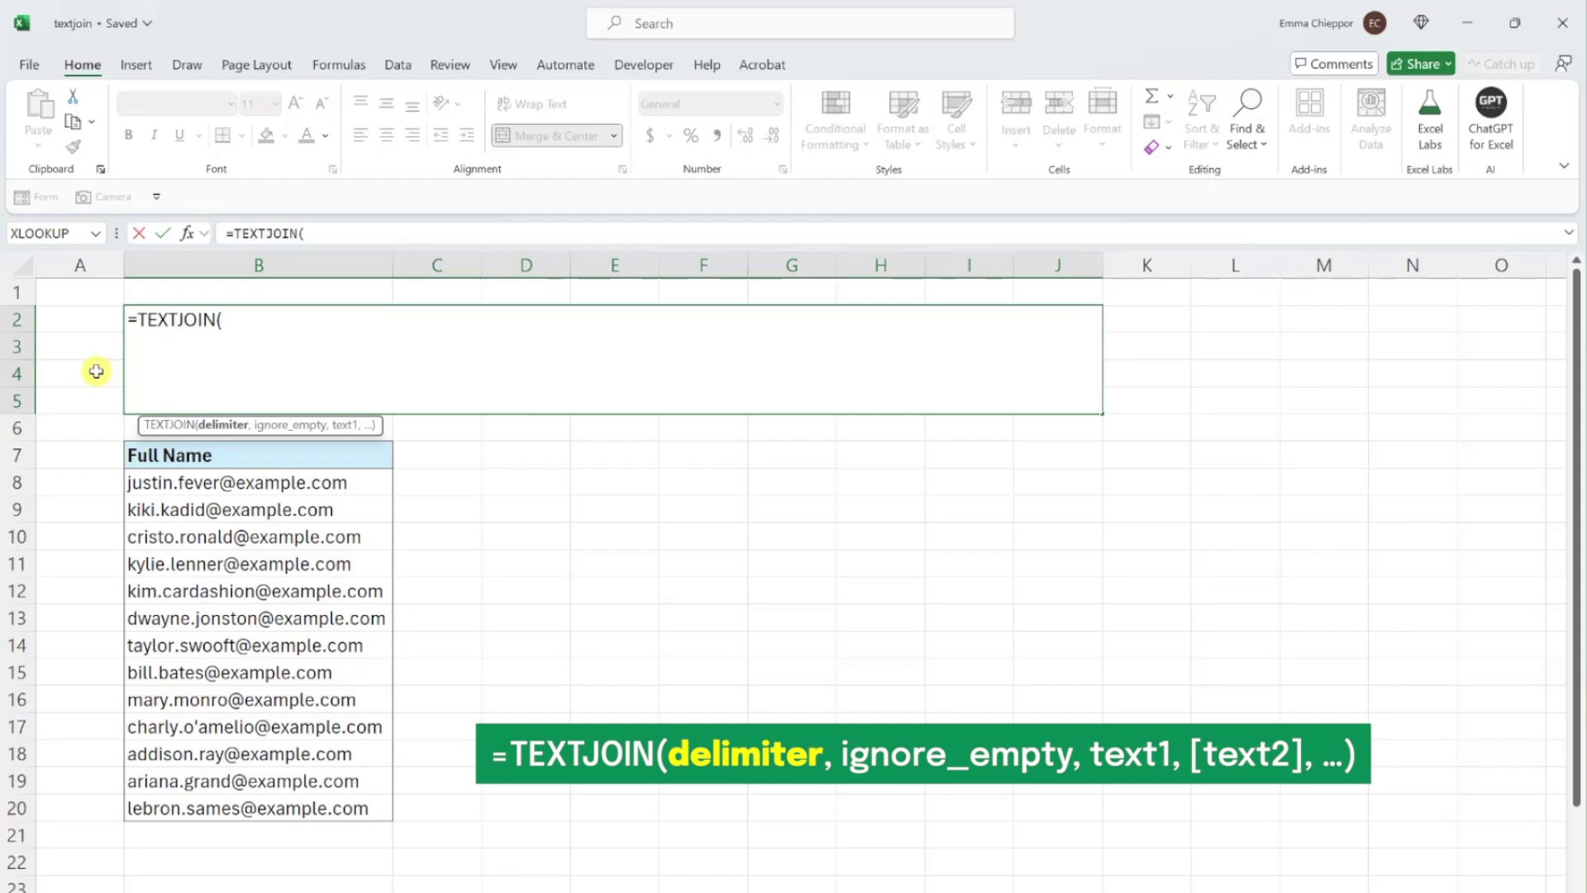
type("\"; \",")
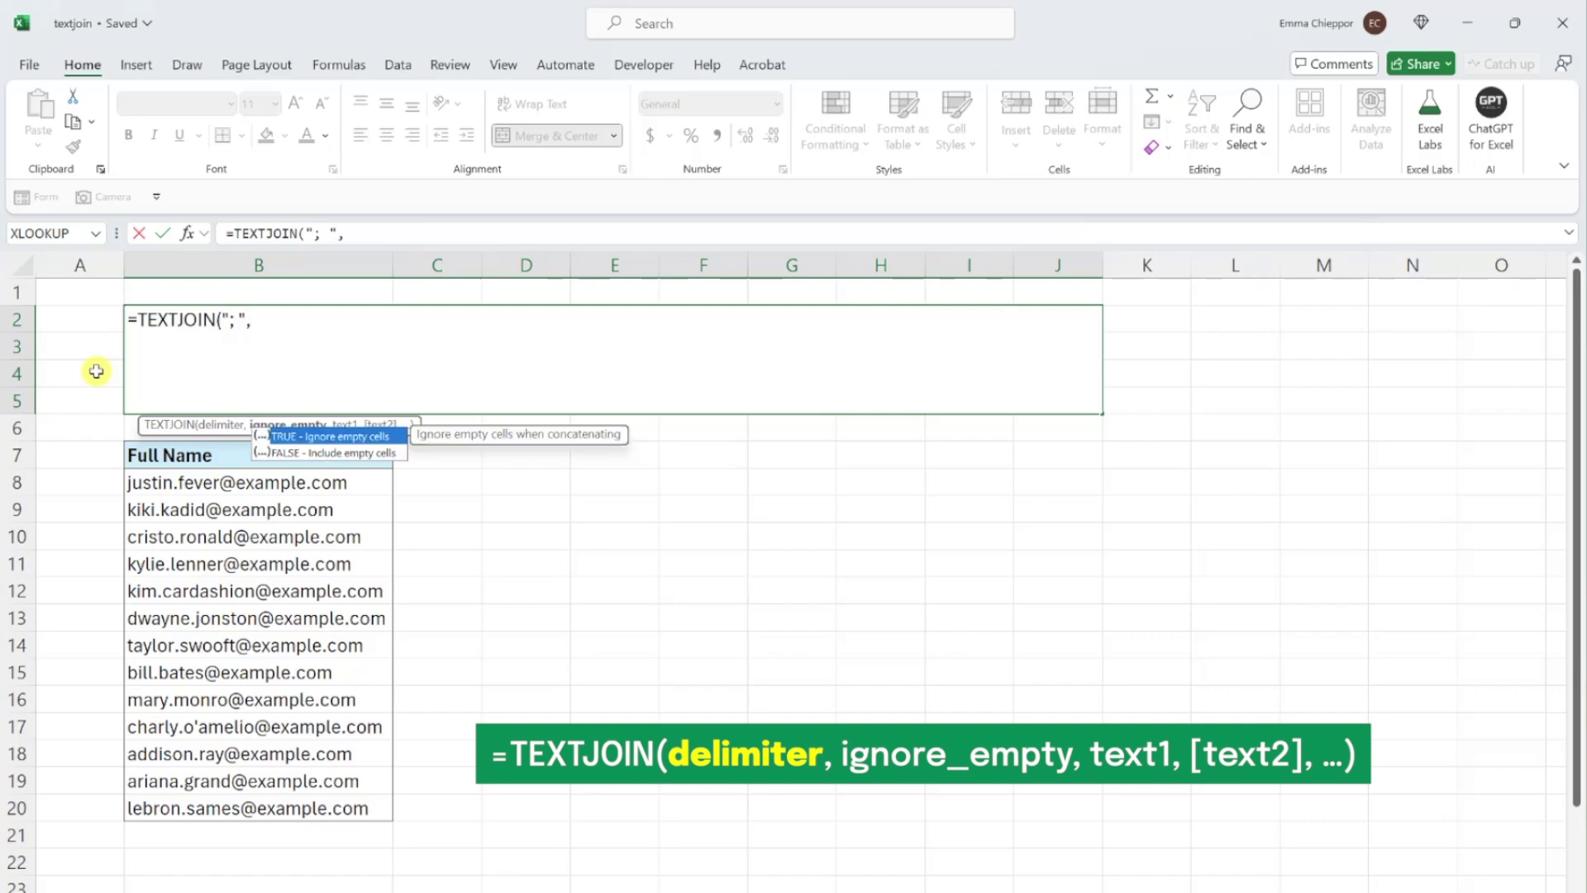
type(",")
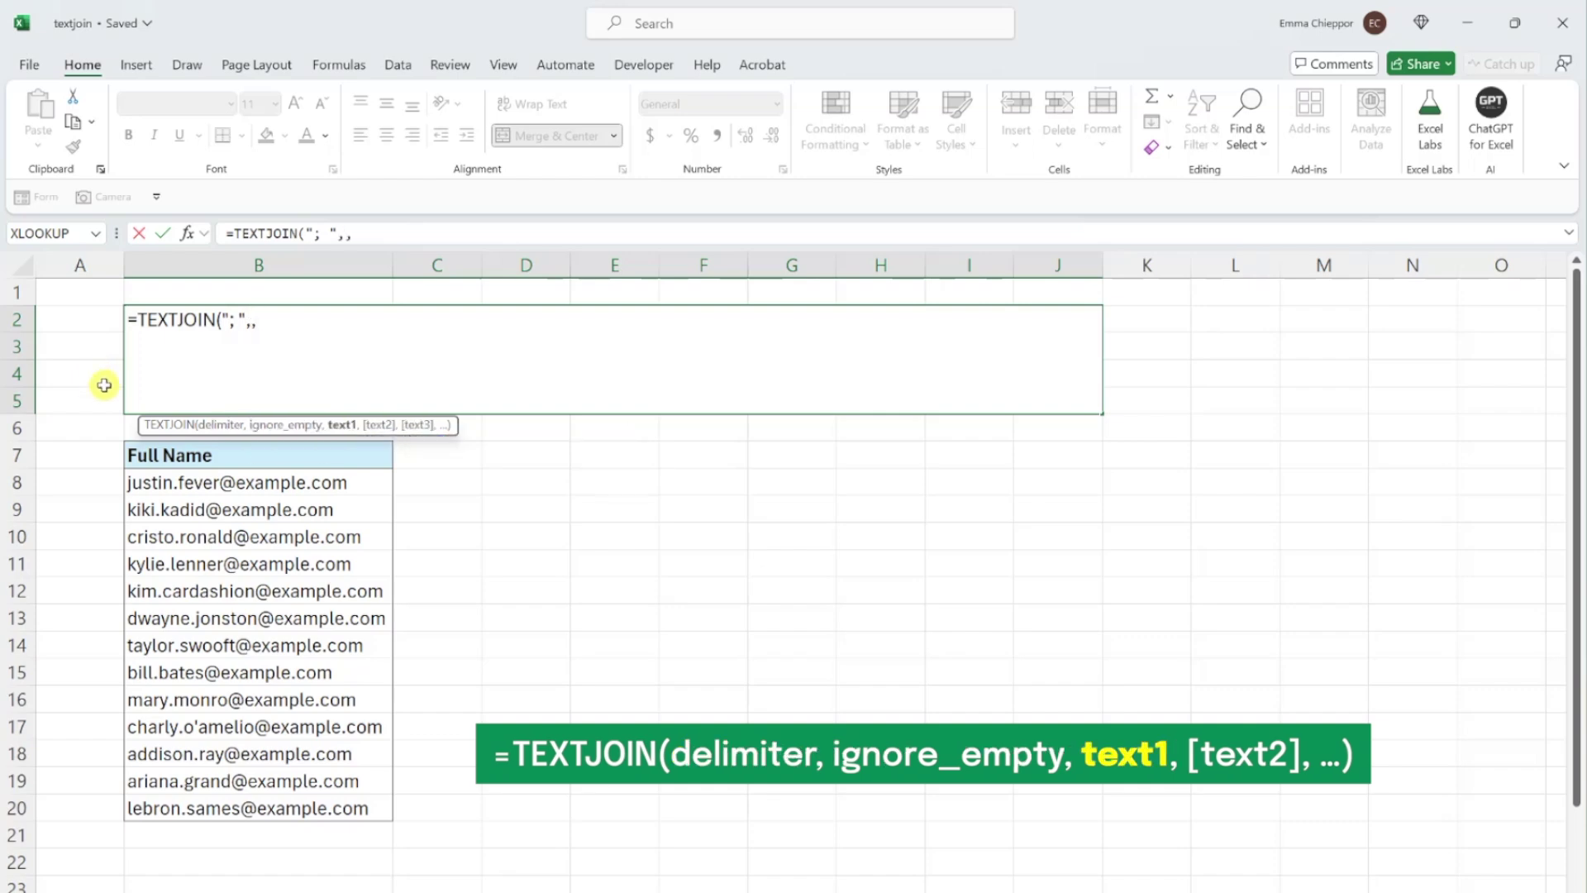
left_click_drag(136, 482, 195, 804)
key("Return")
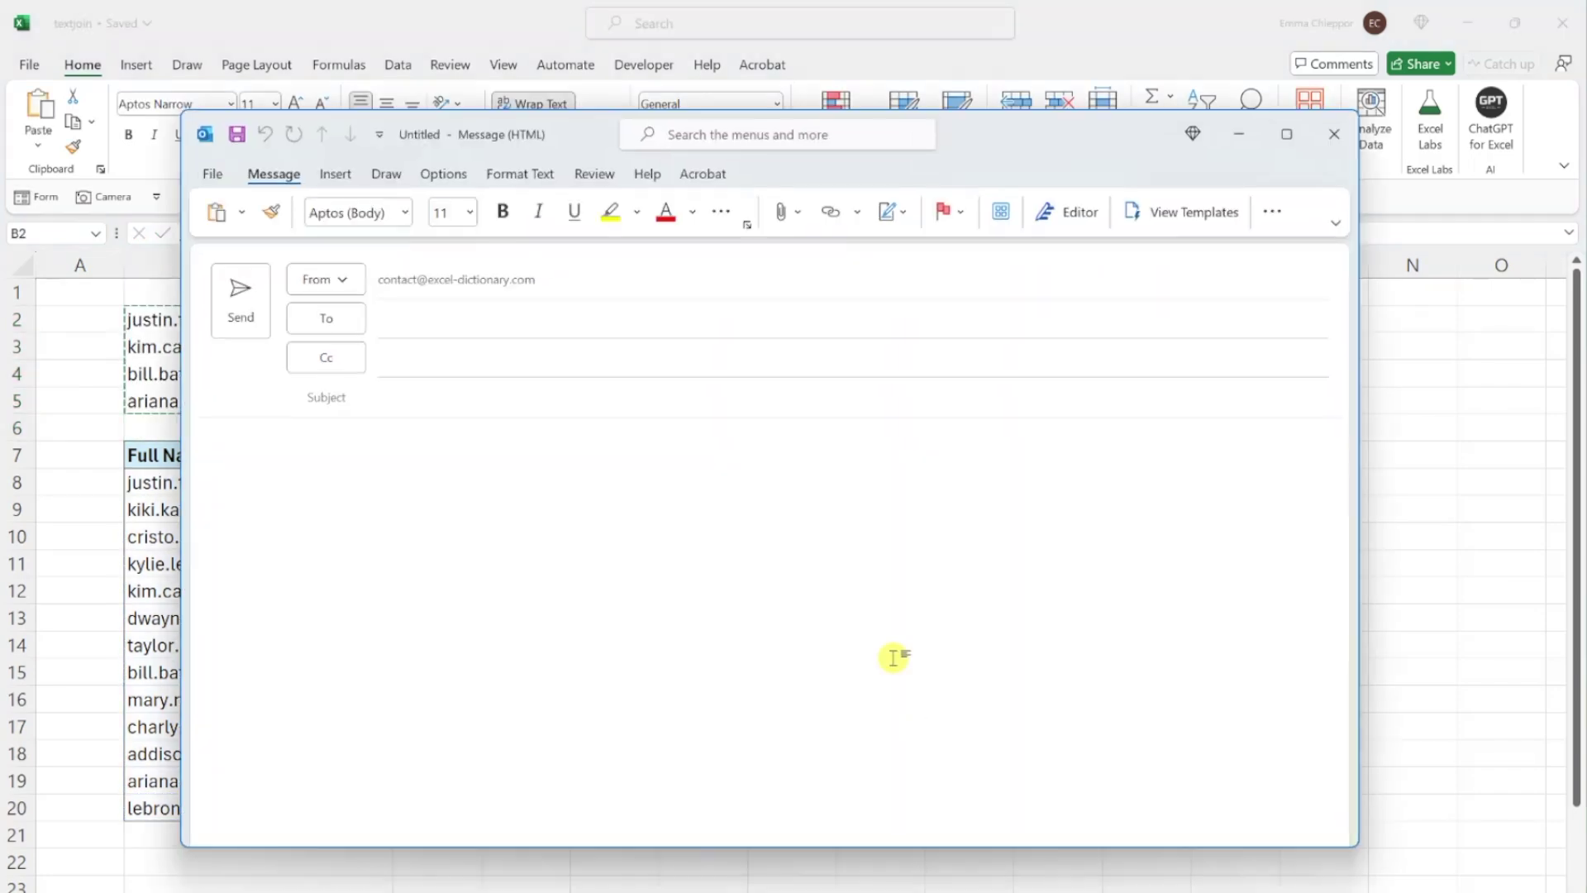
Step: Paste the joined e-mail addresses into the new Outlook message's To field
left_click(825, 325)
key("ctrl+v")
left_click(837, 415)
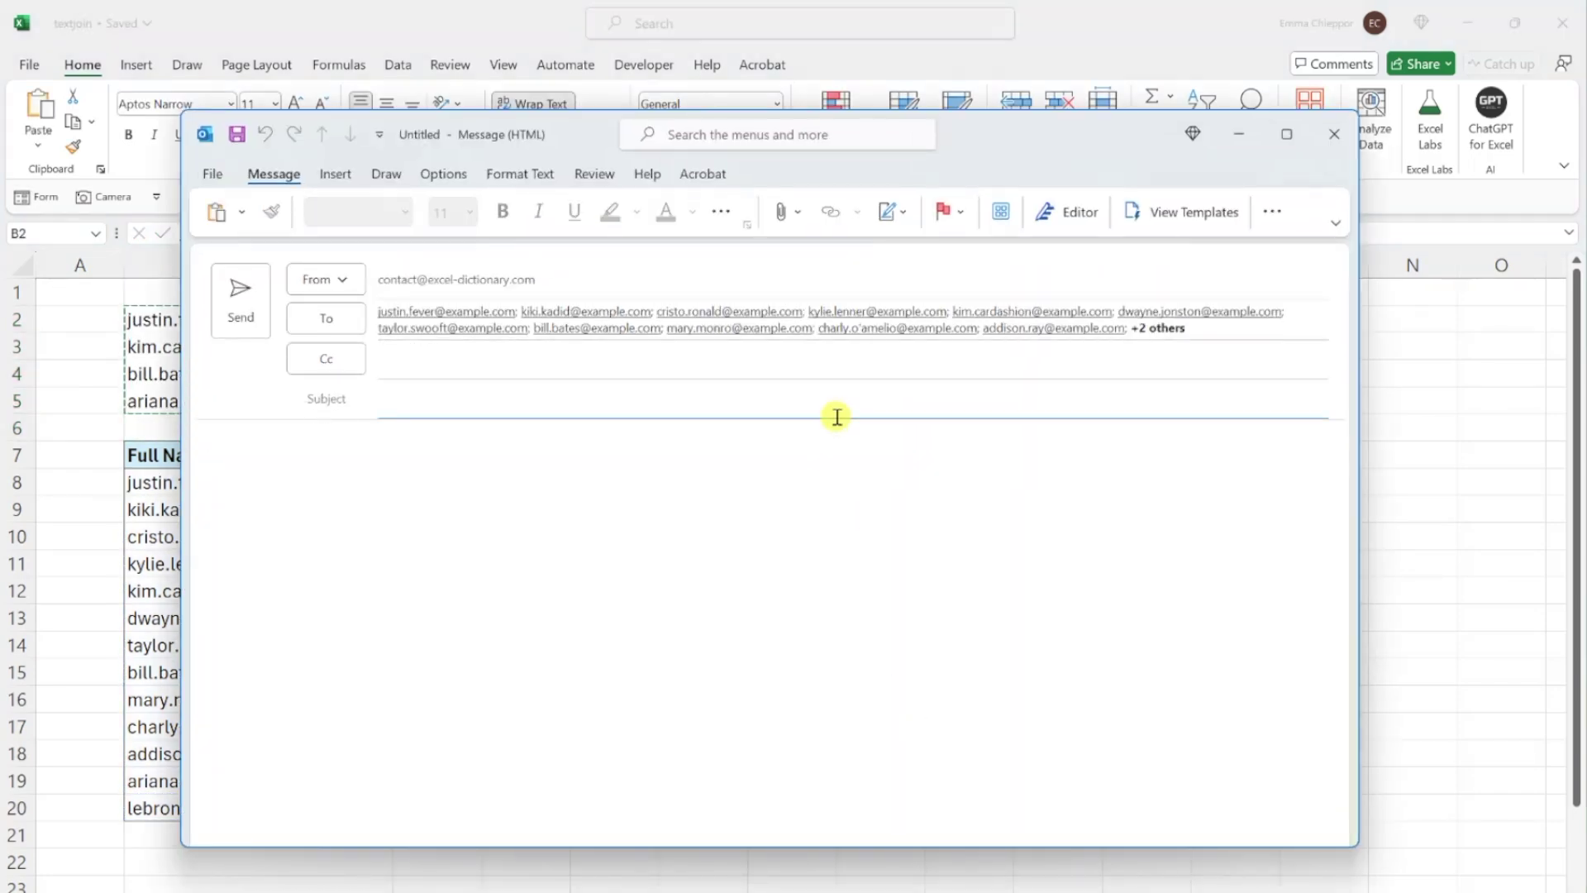